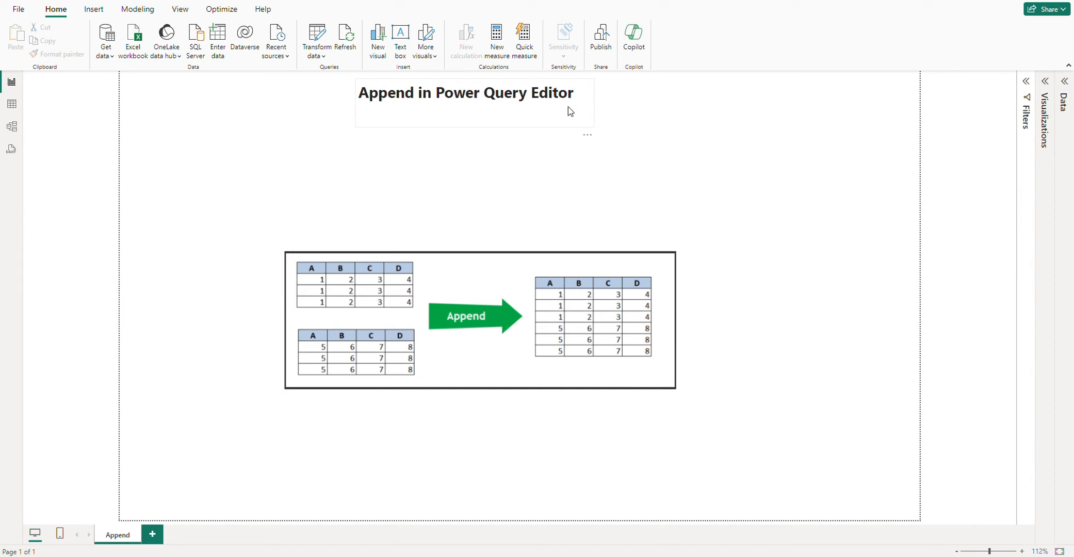
Step: Review the contents of the APR, FEB, July and JAN tables in the table view
click(1066, 81)
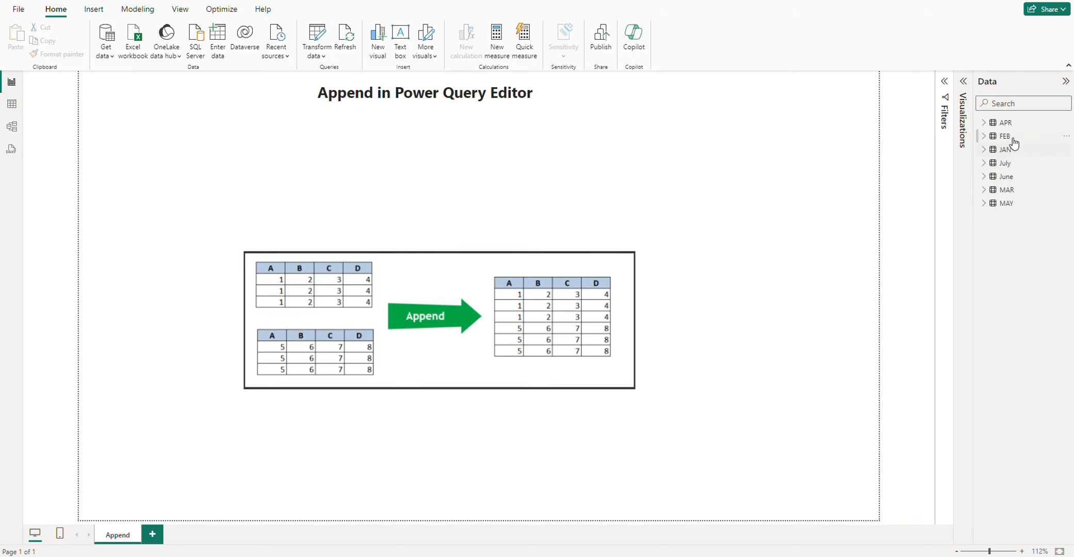
click(6, 110)
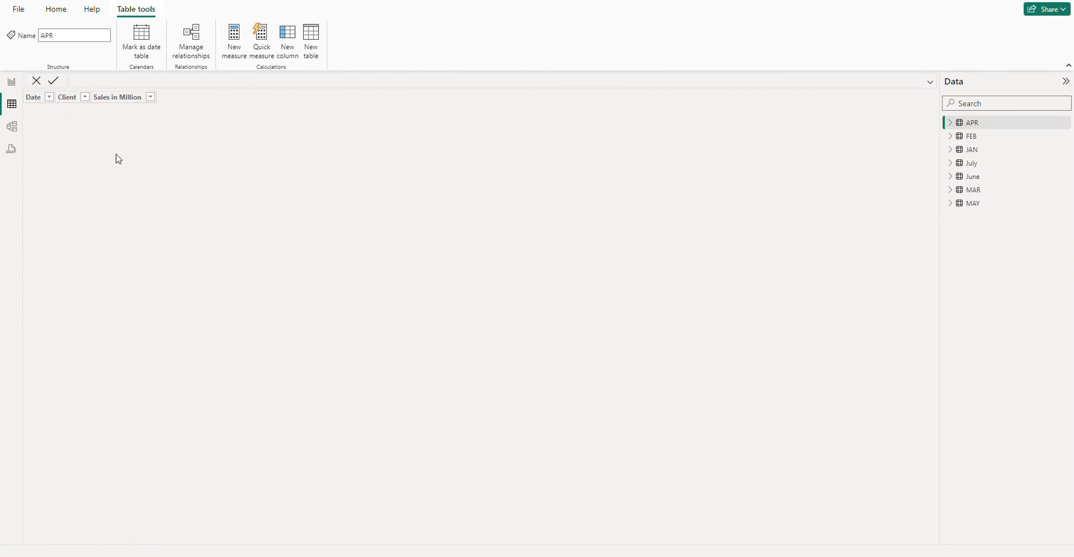
click(984, 137)
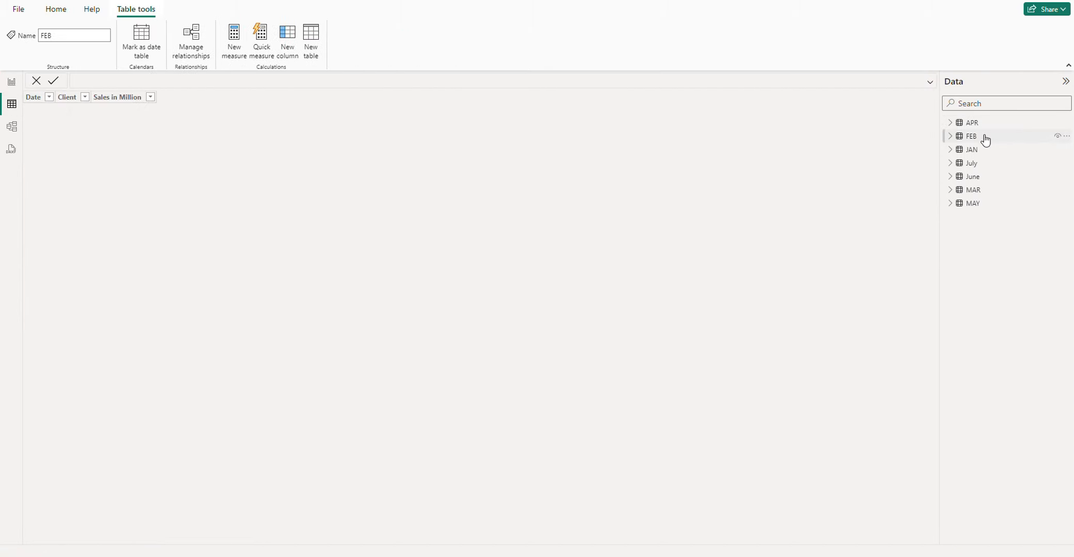
click(977, 163)
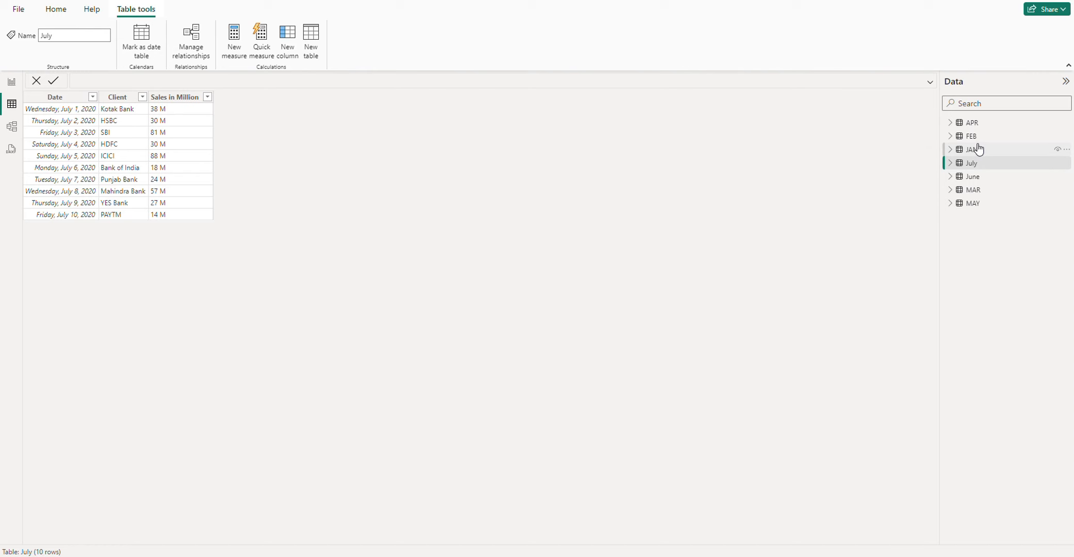
click(979, 150)
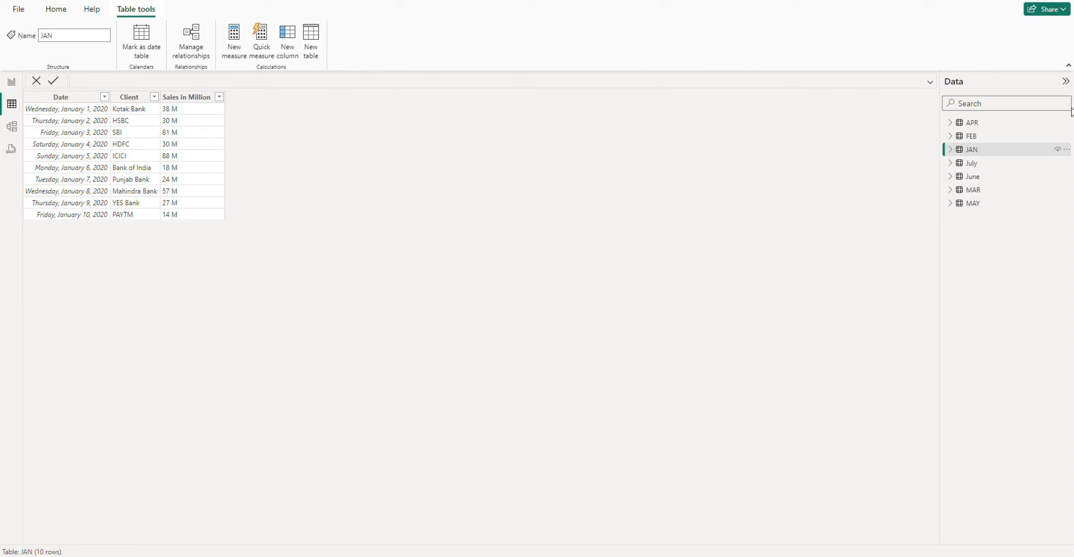
click(1065, 81)
Step: Open the Power Query Editor to transform the loaded data
click(56, 9)
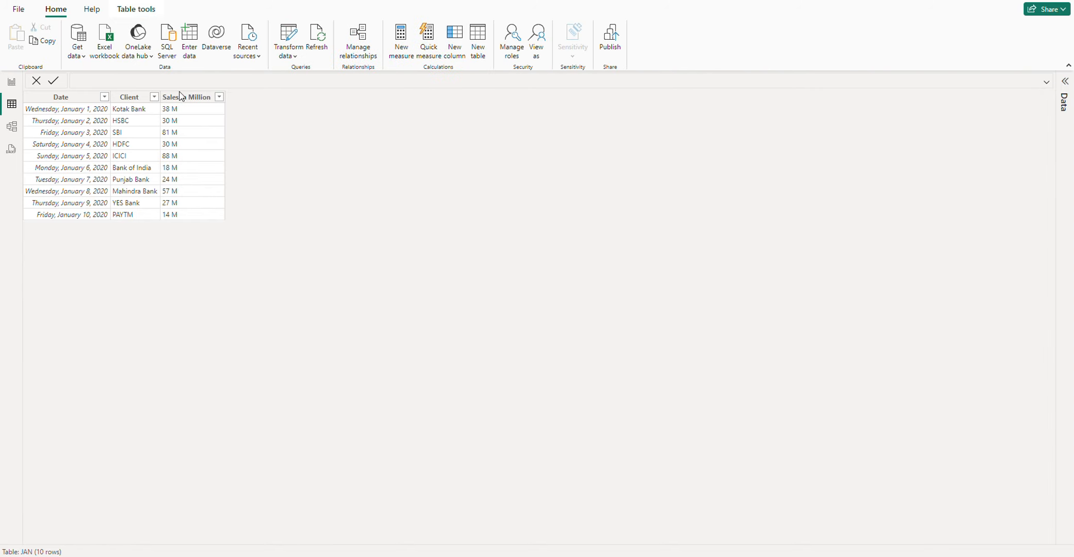
click(293, 61)
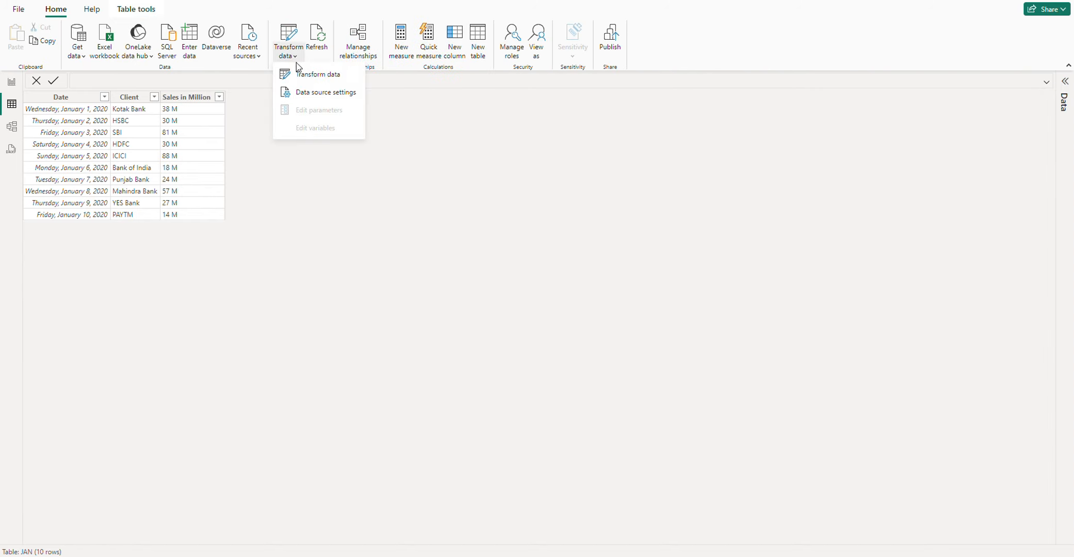
click(315, 79)
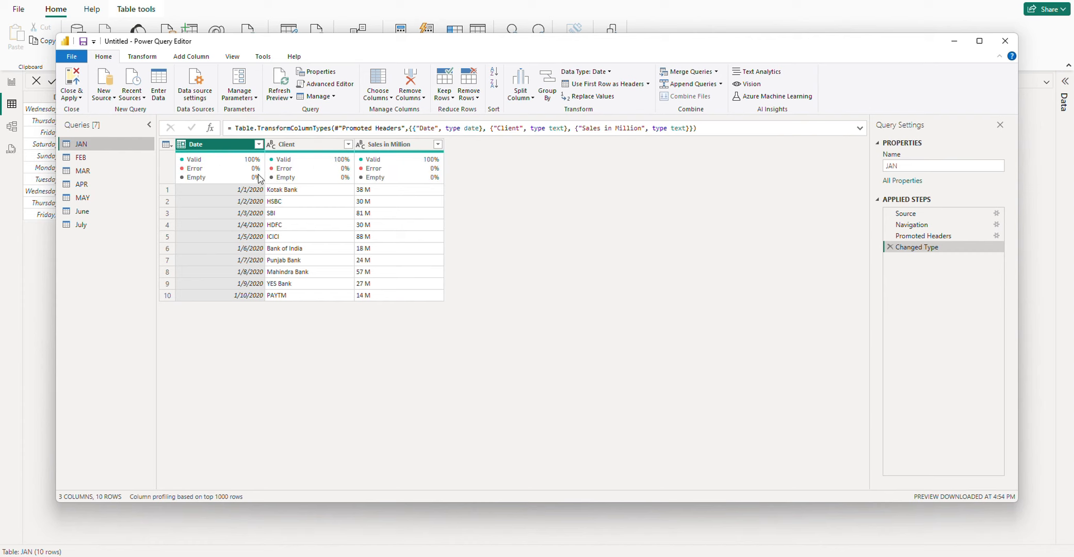
Step: Examine the monthly queries from FEB through July, comparing their columns and row counts with JAN
mouse_move(256, 177)
click(80, 158)
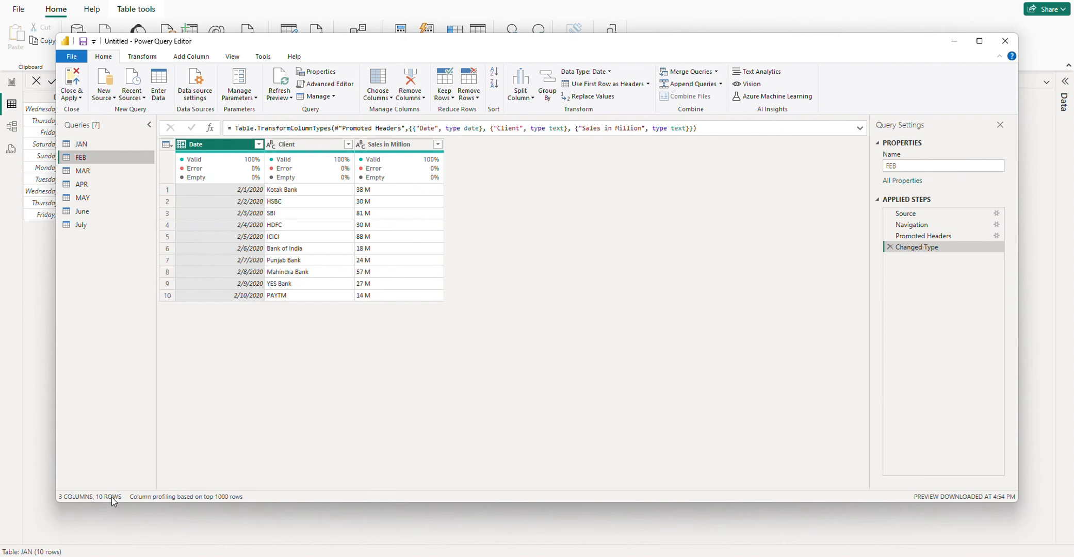
click(83, 170)
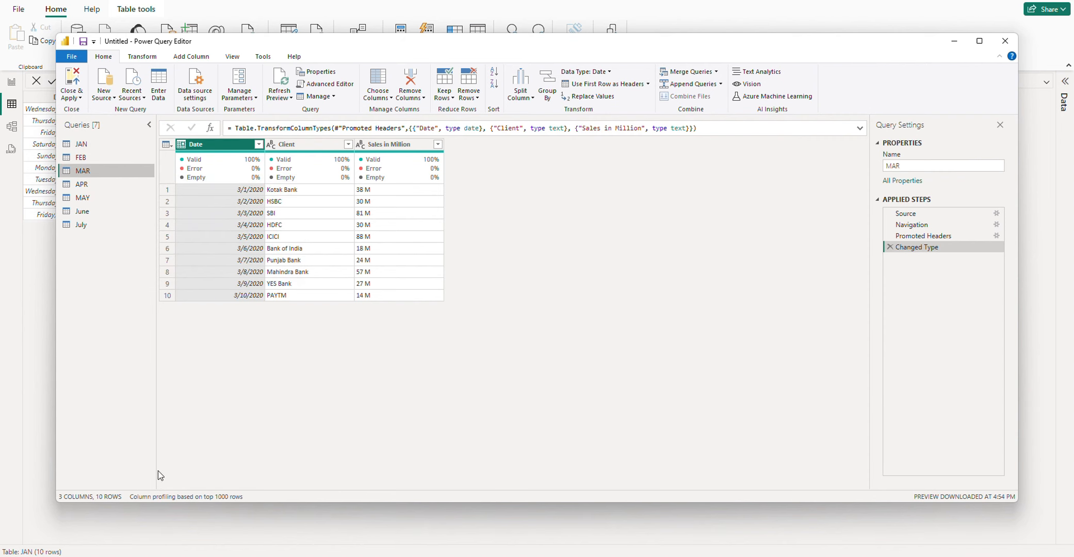
click(81, 184)
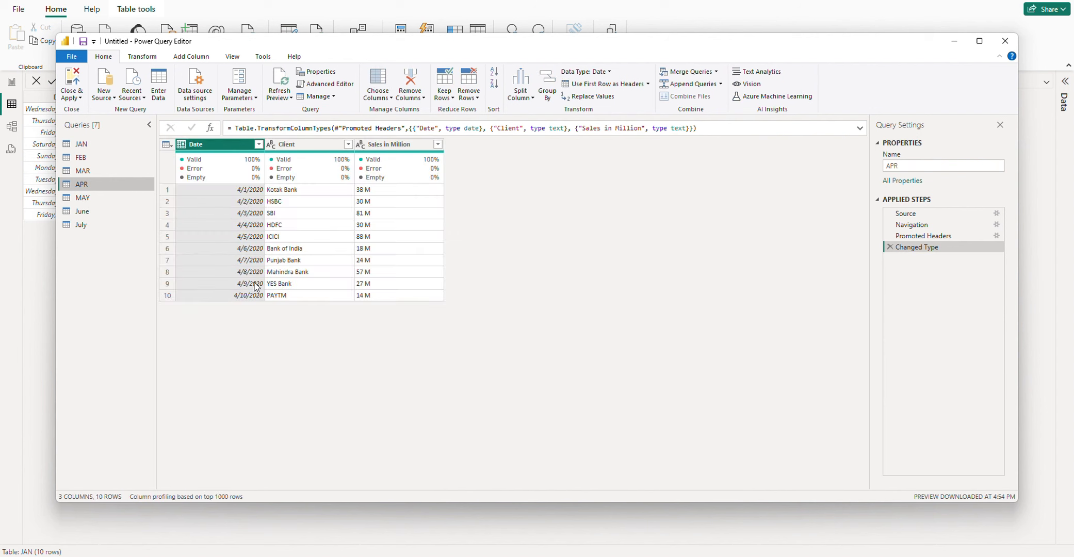
click(103, 199)
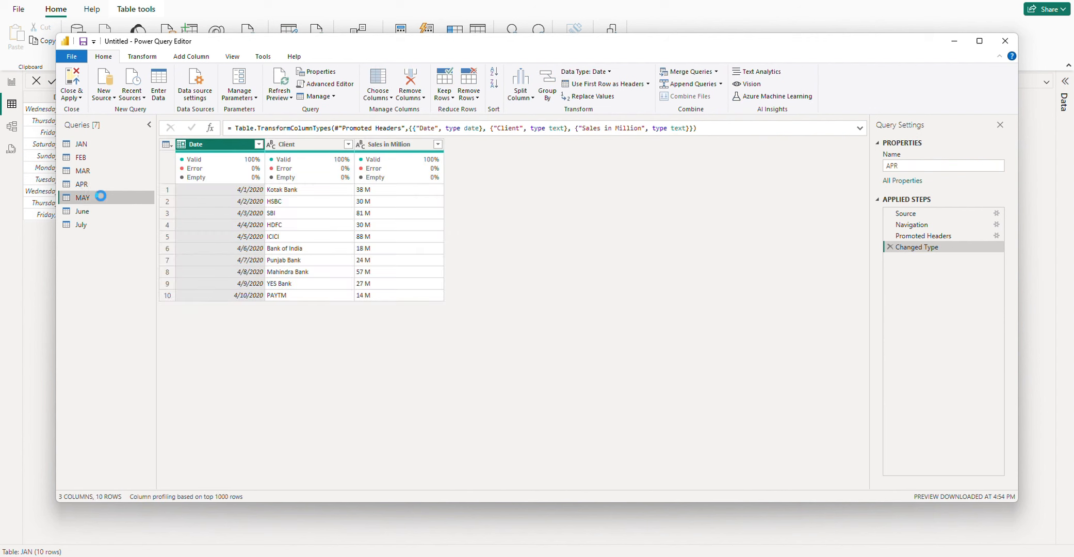
click(91, 212)
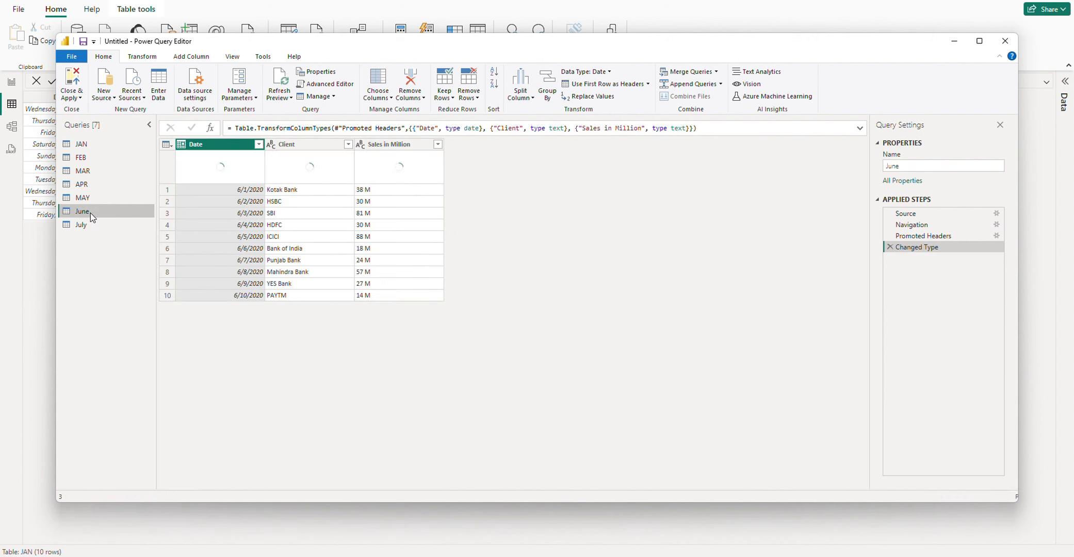
click(91, 225)
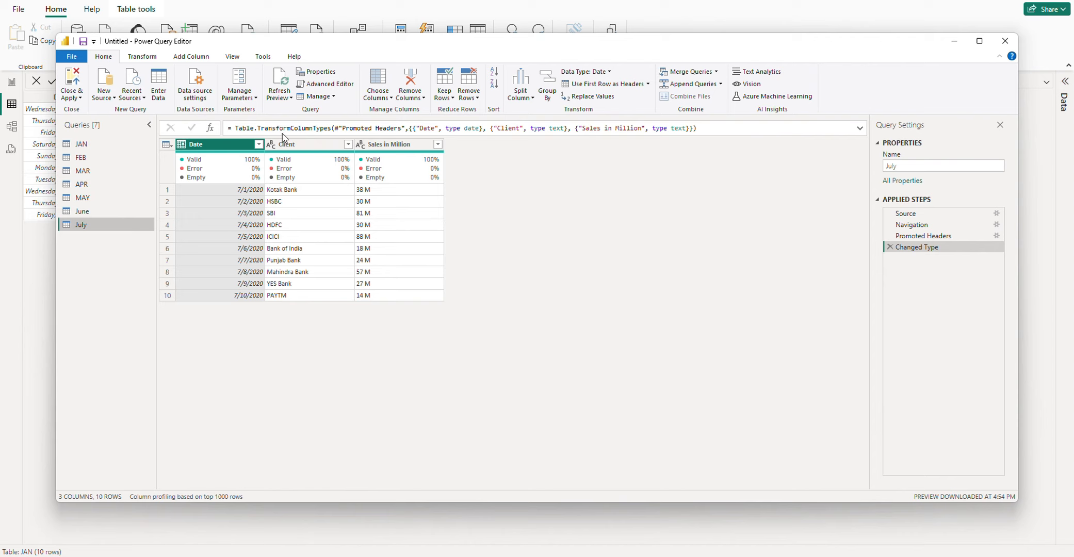
Step: Start appending queries as a new query, with JAN as the first table and FEB as the second
click(720, 84)
click(688, 110)
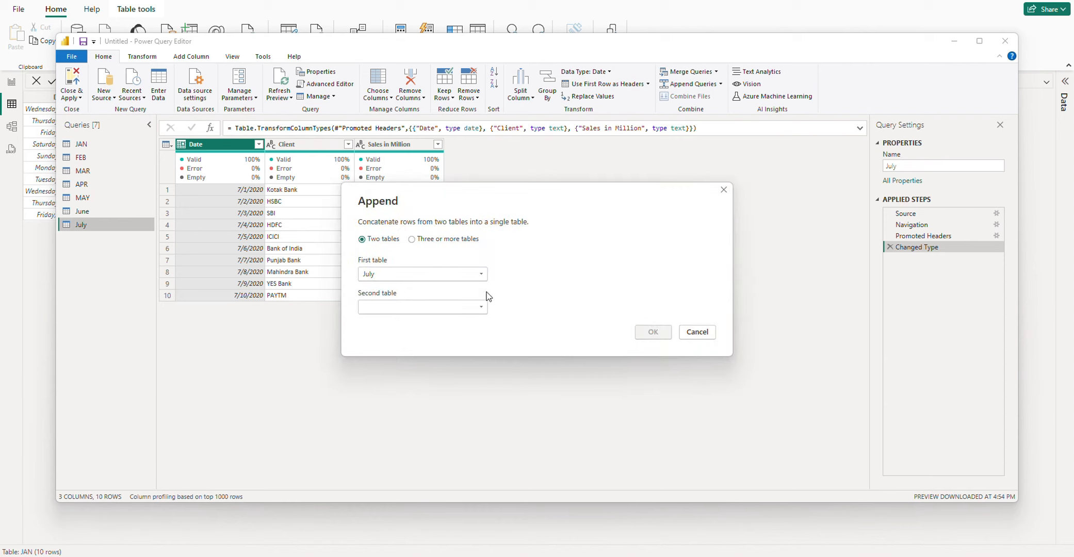
click(482, 273)
click(439, 292)
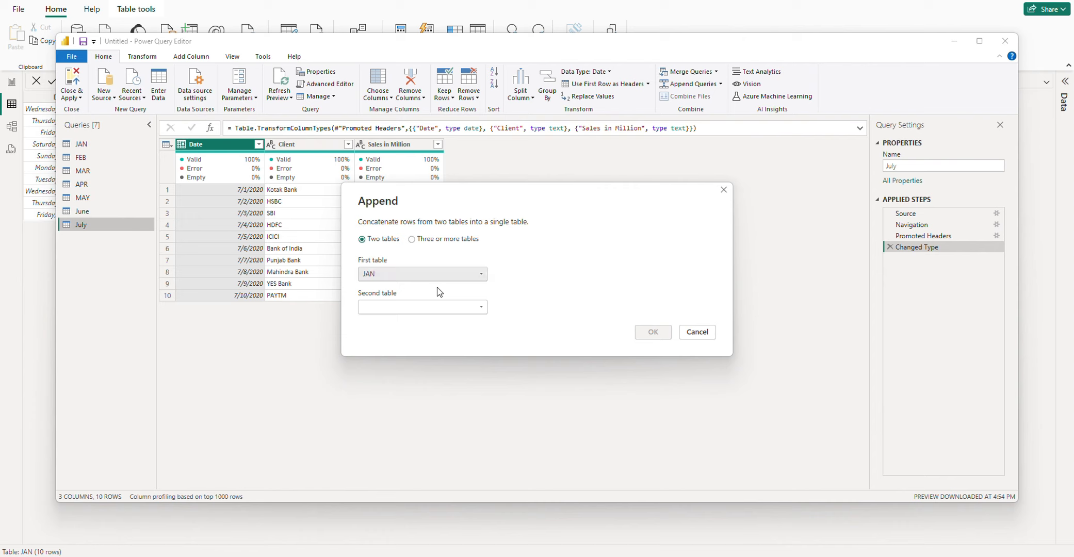
click(483, 308)
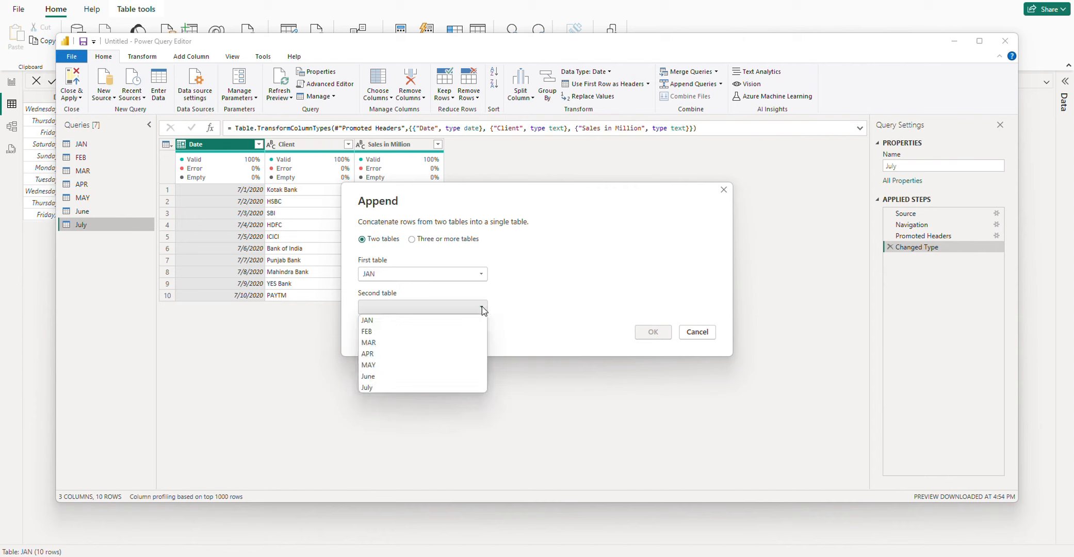
click(421, 334)
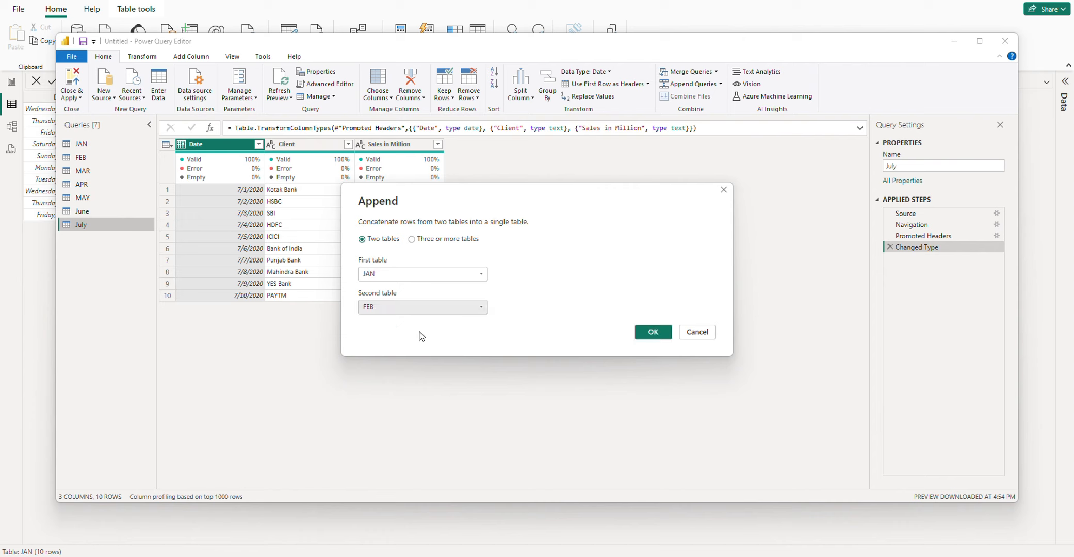
Step: Switch the append to three or more tables and add MAR, APR, MAY, June and July to the tables to append
click(412, 239)
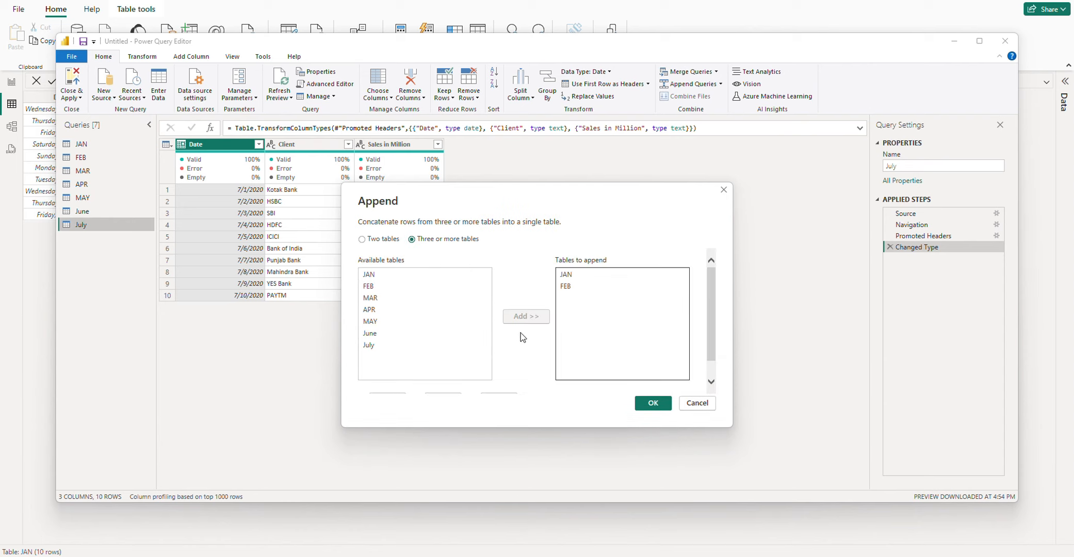
click(381, 304)
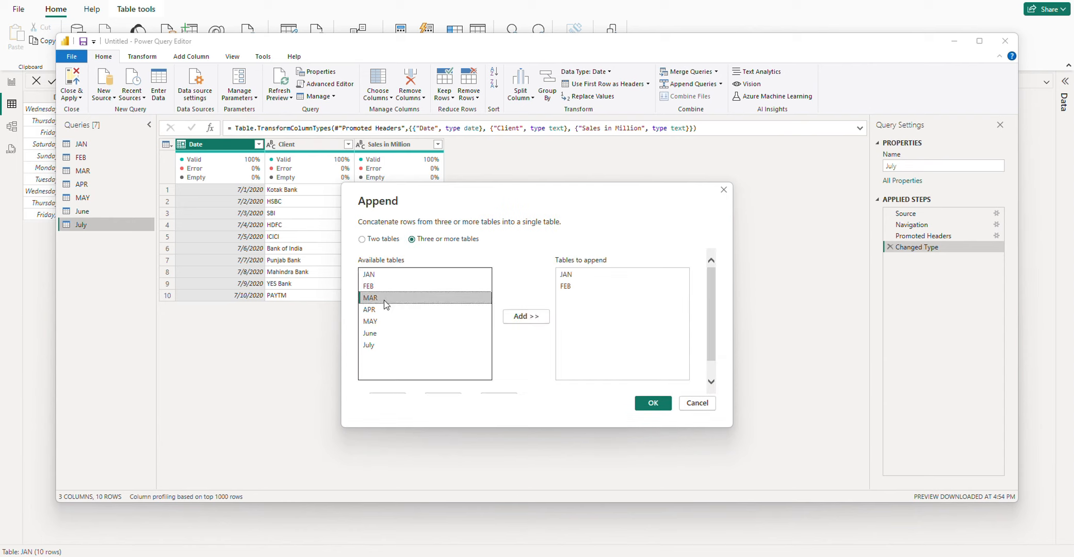
click(530, 321)
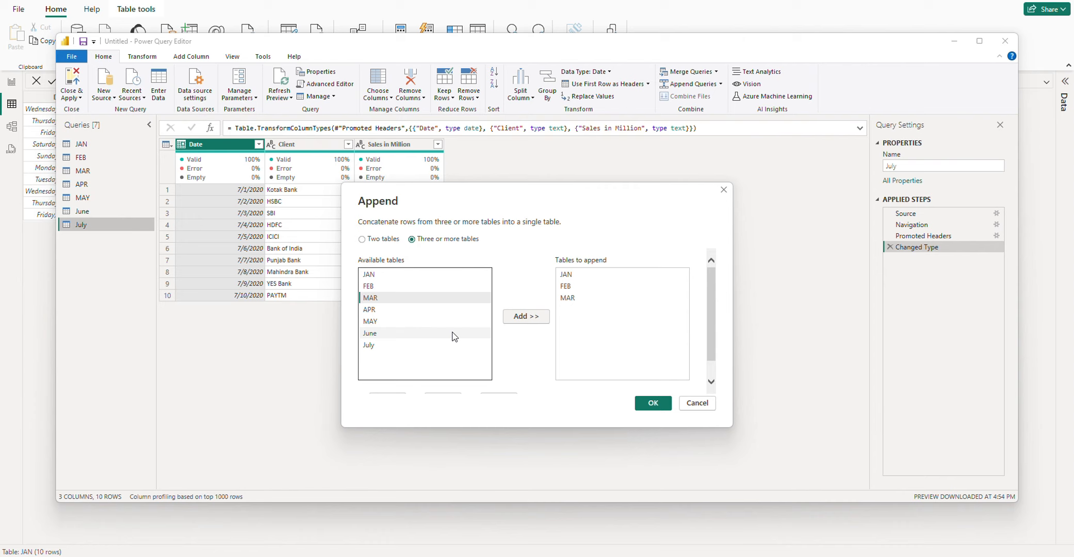
click(384, 310)
click(527, 316)
click(407, 321)
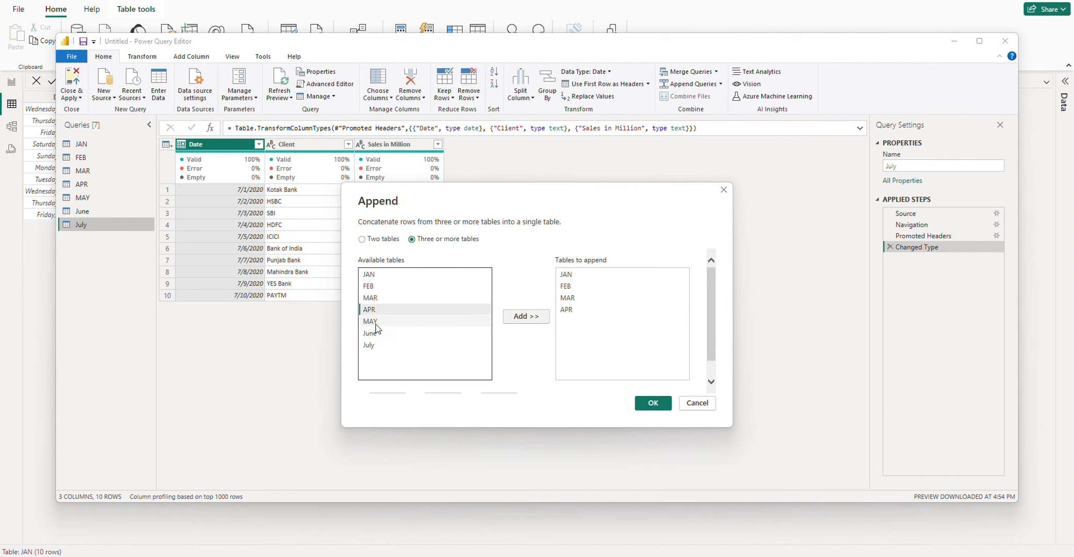
click(526, 316)
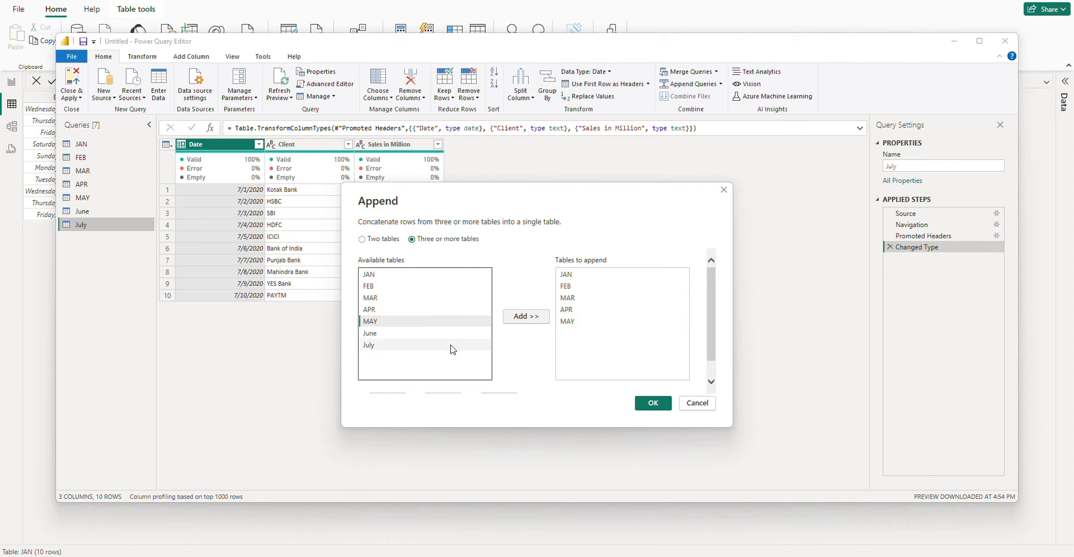
click(376, 334)
click(544, 321)
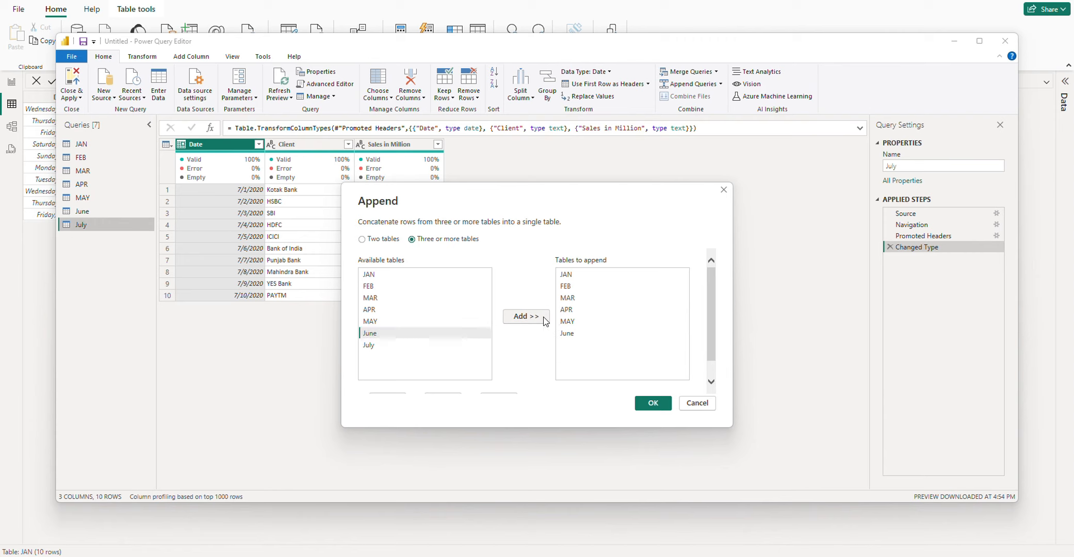
click(395, 344)
click(536, 317)
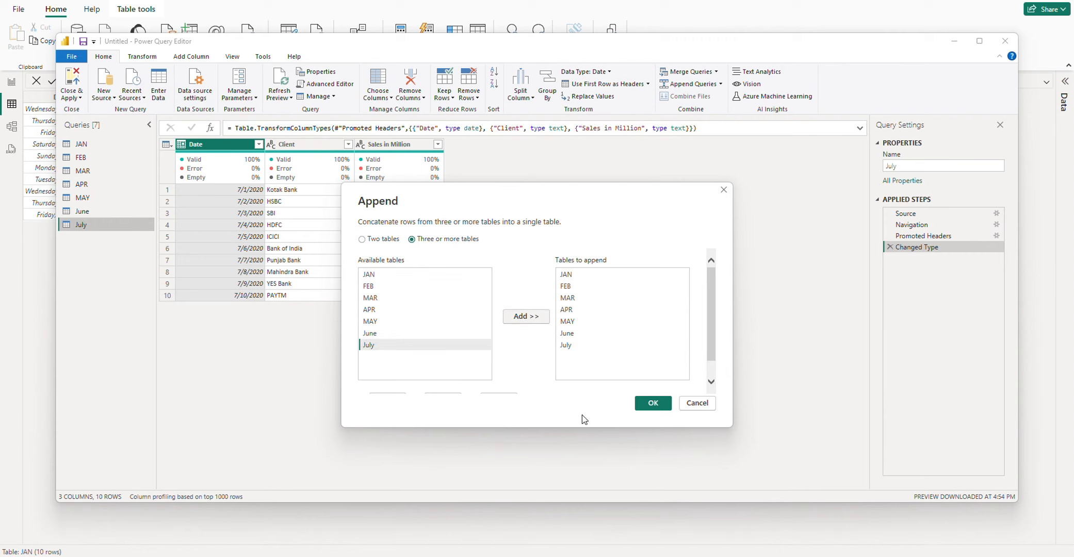
Step: Create the combined query from the chosen tables and apply the changes to the report, closing the query editor
click(653, 403)
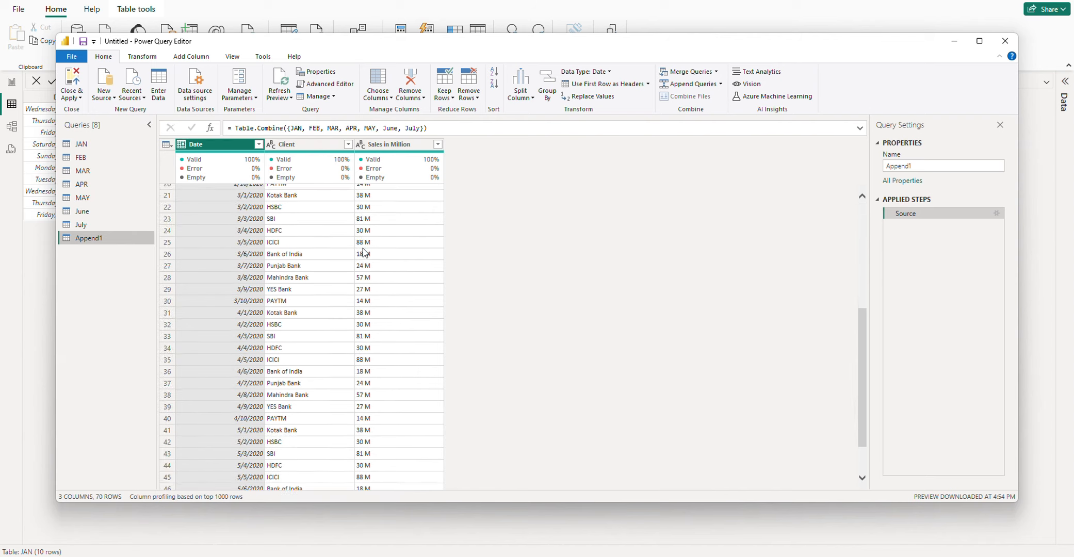
click(71, 96)
click(64, 122)
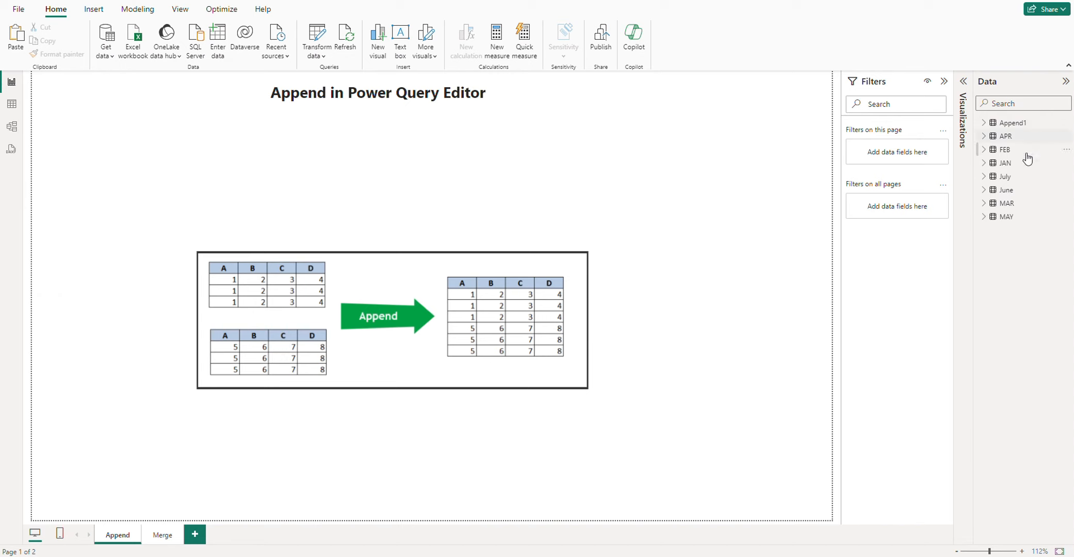
Step: Reopen the Power Query Editor and disable loading of the JAN query into the report
click(317, 53)
click(325, 72)
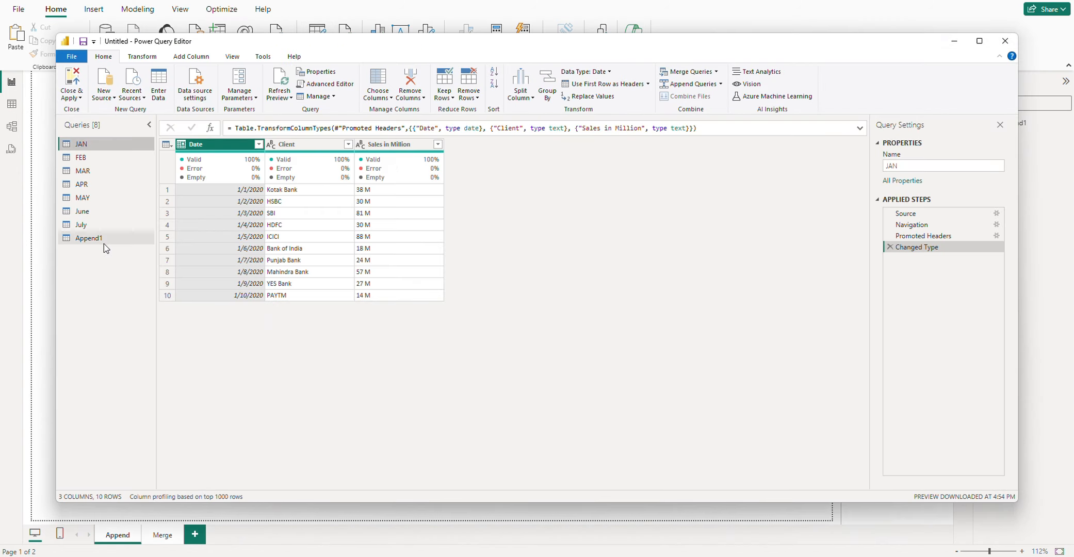
right_click(90, 145)
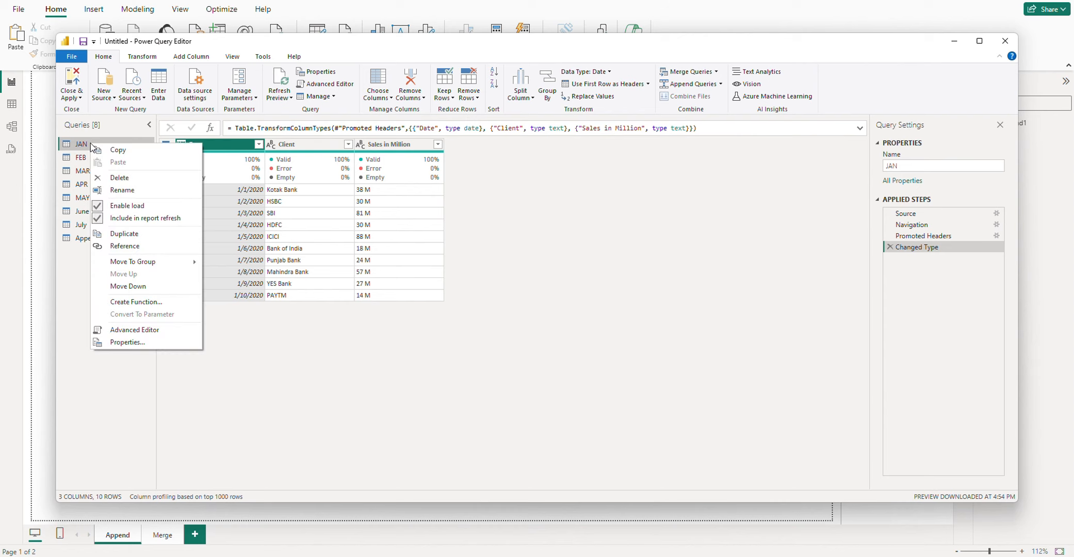
click(135, 206)
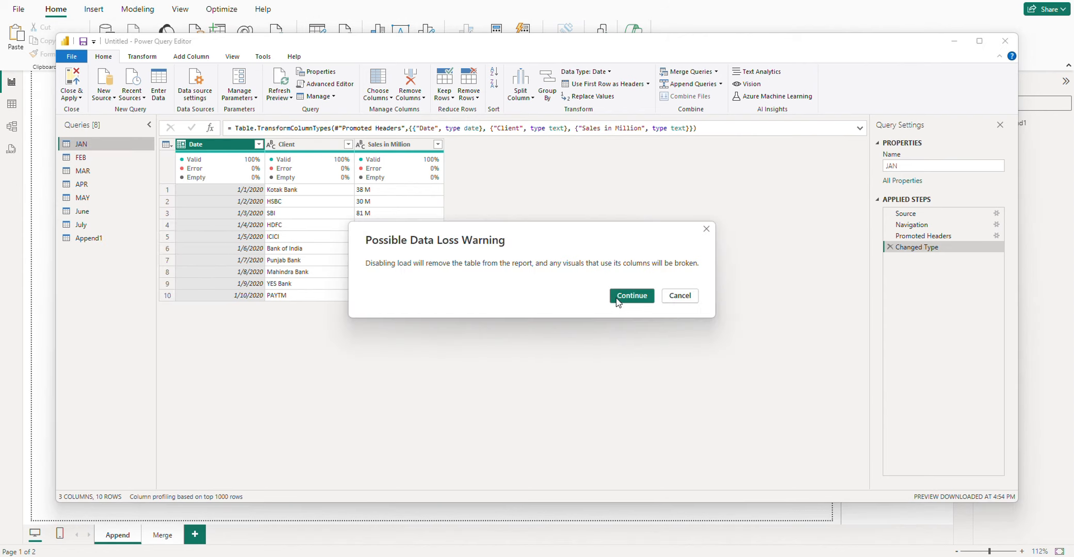
click(618, 301)
Step: Disable loading of the FEB and MAR queries into the report, accepting the possible data loss
right_click(87, 159)
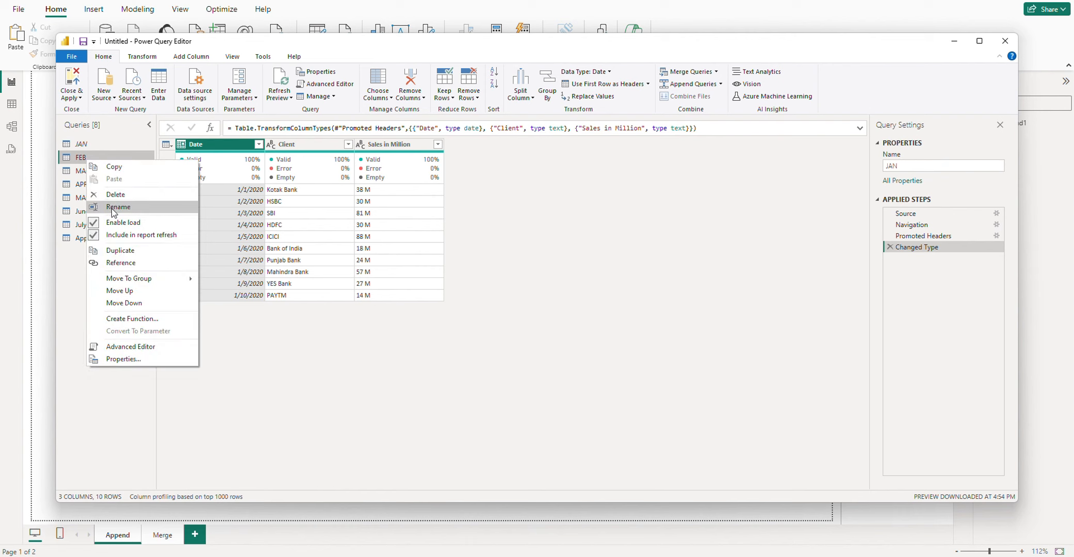
click(129, 223)
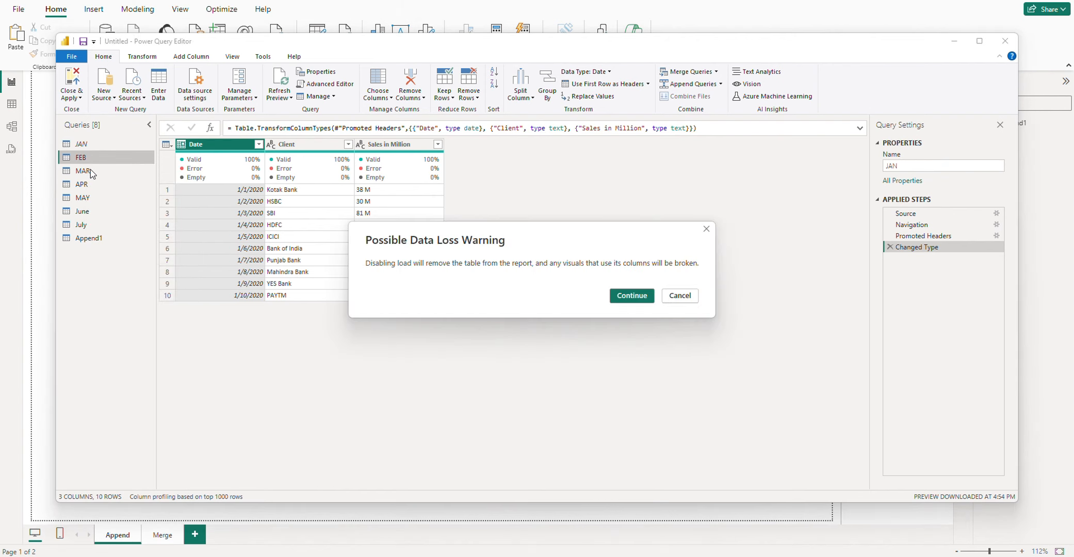
click(619, 297)
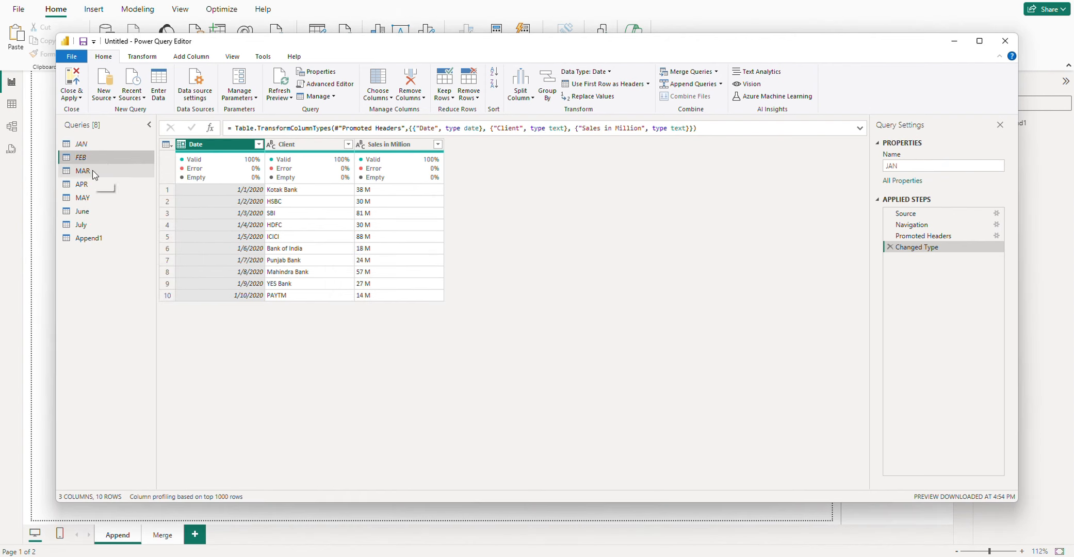
right_click(95, 175)
click(135, 243)
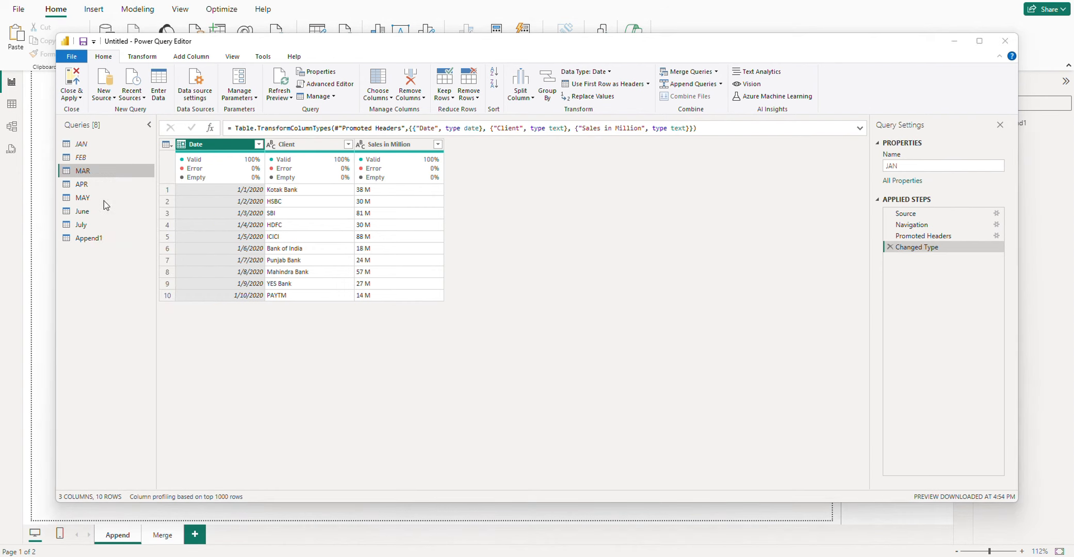
click(640, 297)
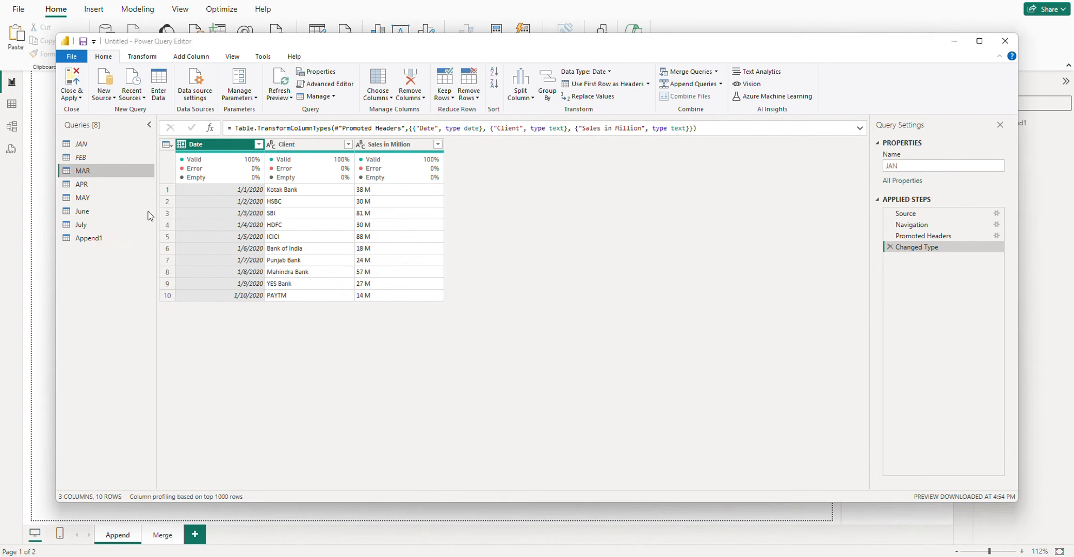
Step: Disable loading of the APR, MAY, June and July queries into the report, accepting the possible data loss
right_click(85, 184)
click(135, 246)
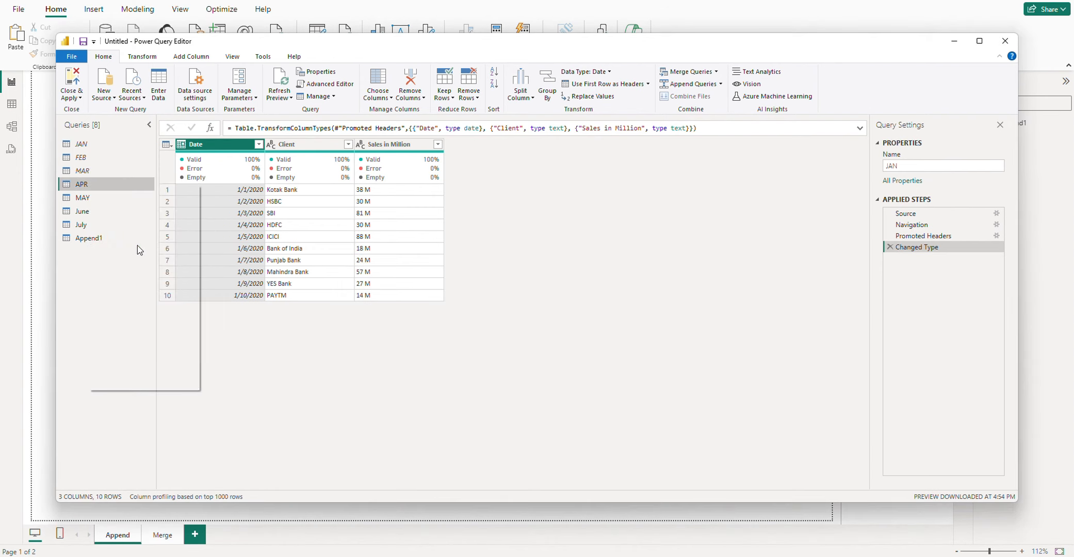
click(632, 296)
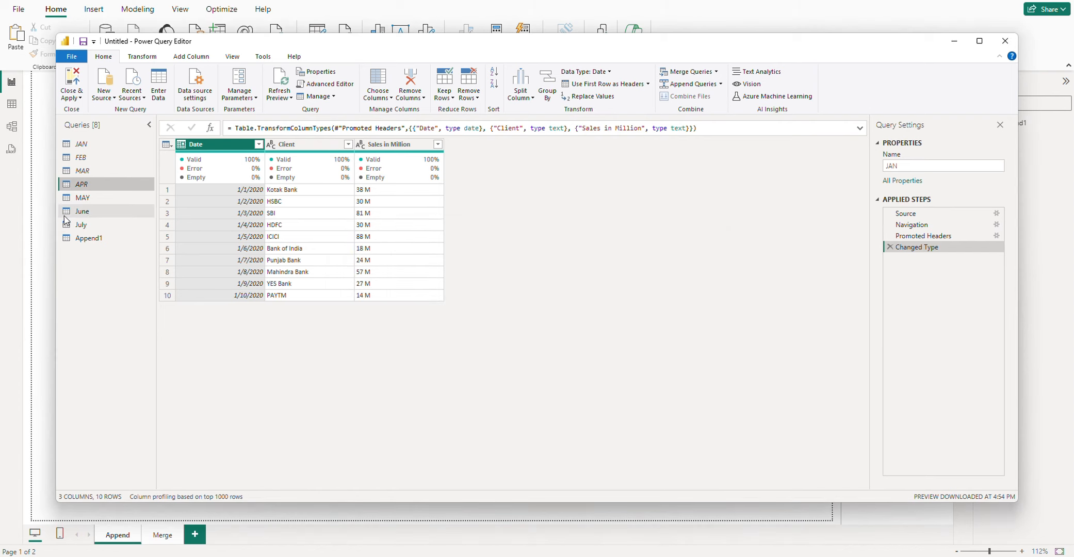
click(608, 301)
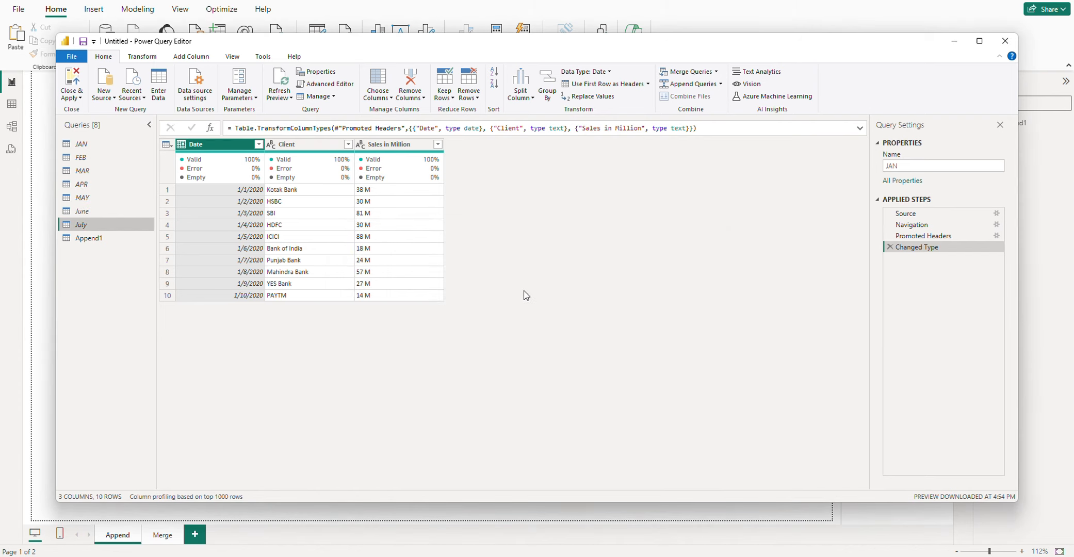
Step: Rename the appended query Append1 as Monthly Data
click(89, 238)
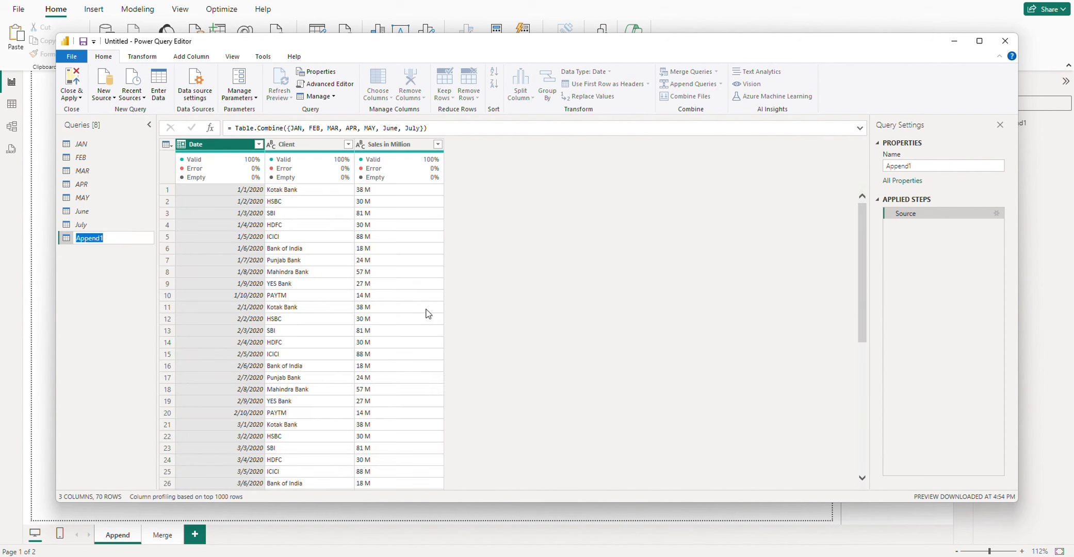
key(F2)
text(Monthly Data)
key(Return)
Step: Apply the query changes to the report, closing the query editor, and check the fields of the Monthly Data table
click(71, 101)
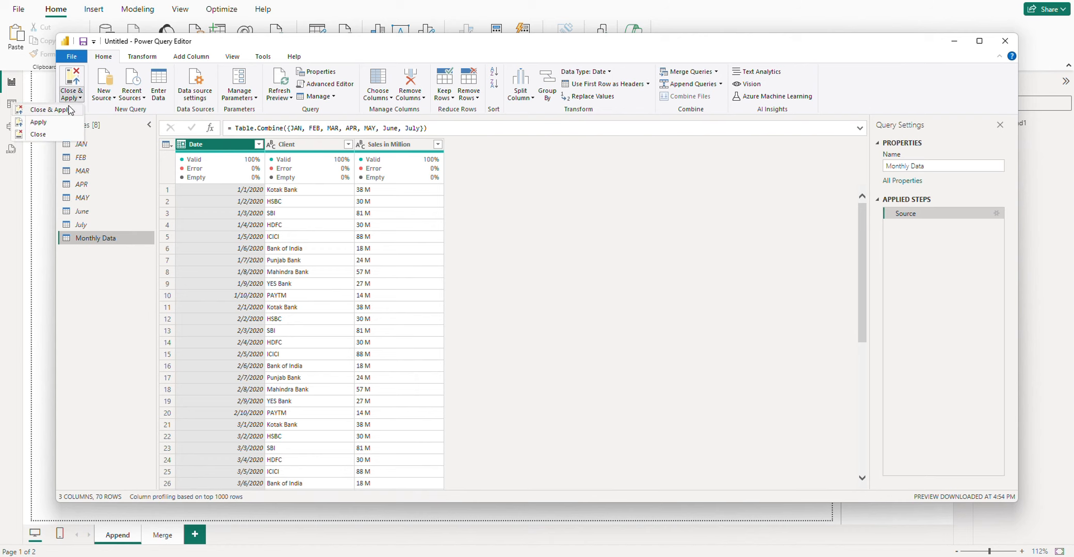
click(67, 112)
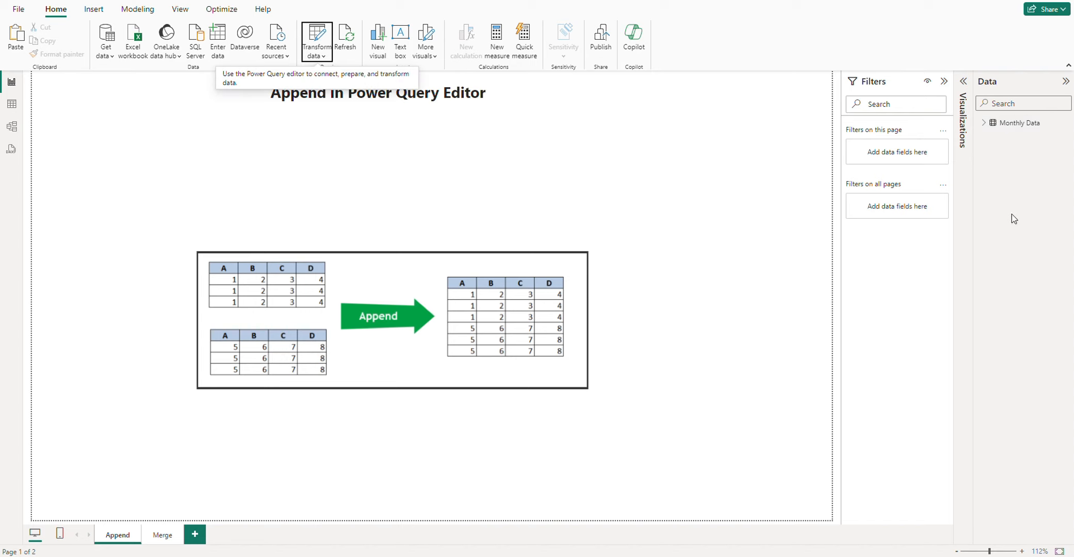
click(984, 124)
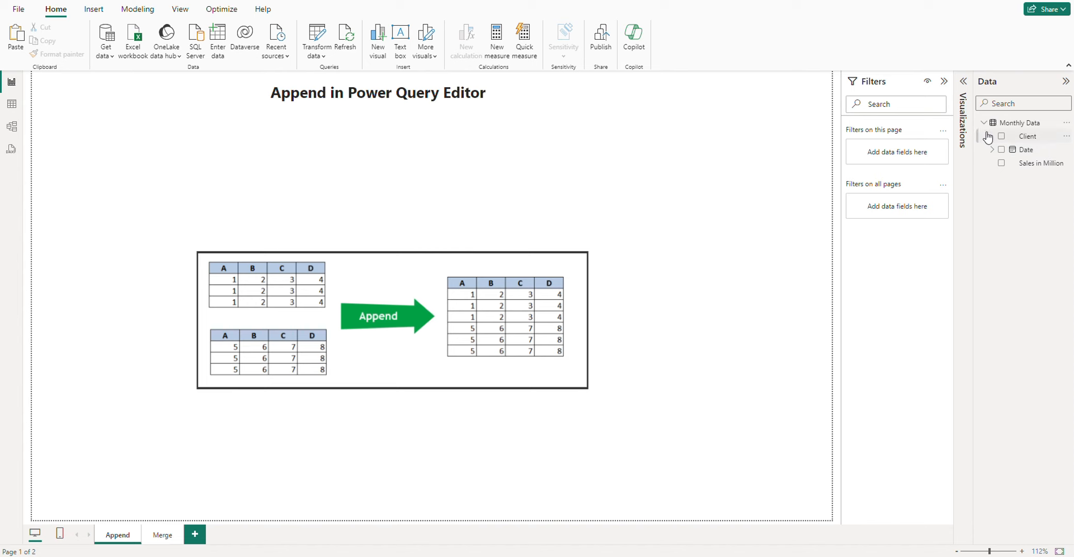
click(984, 124)
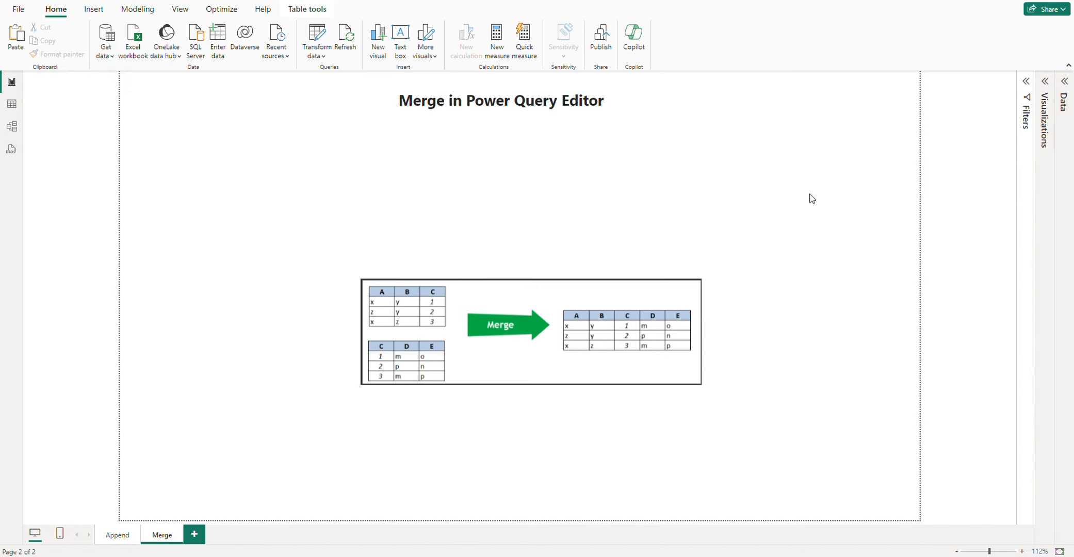
Step: Reopen the Power Query Editor from the Merge page and compare the columns of MASTER TABLE and Transaction Table
click(1065, 95)
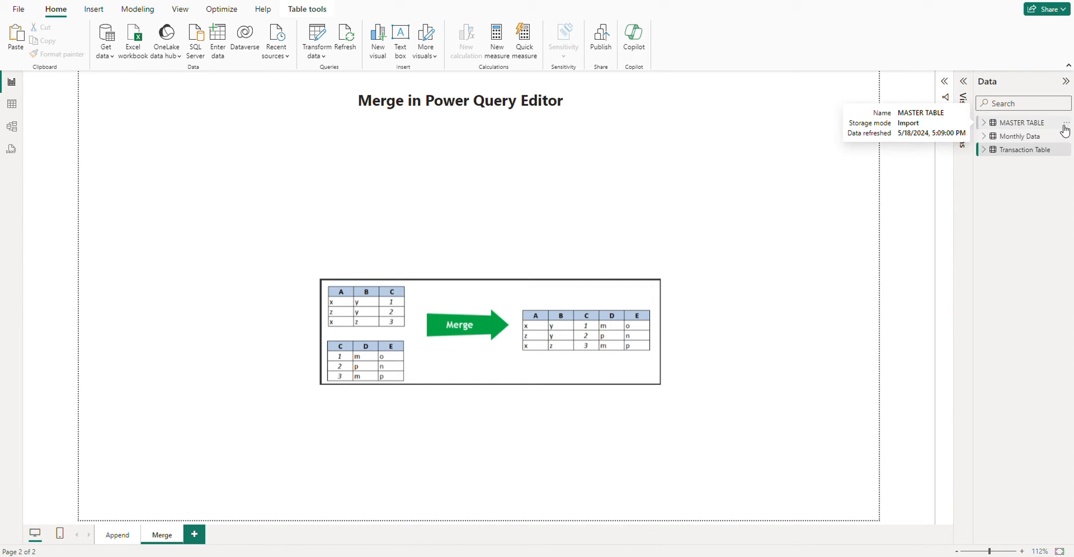
click(316, 37)
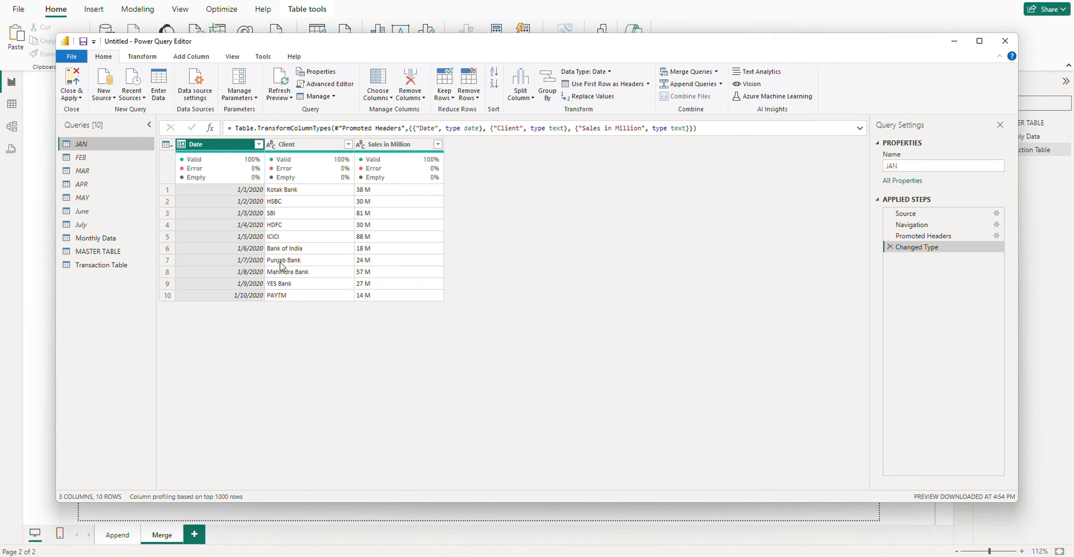
click(96, 251)
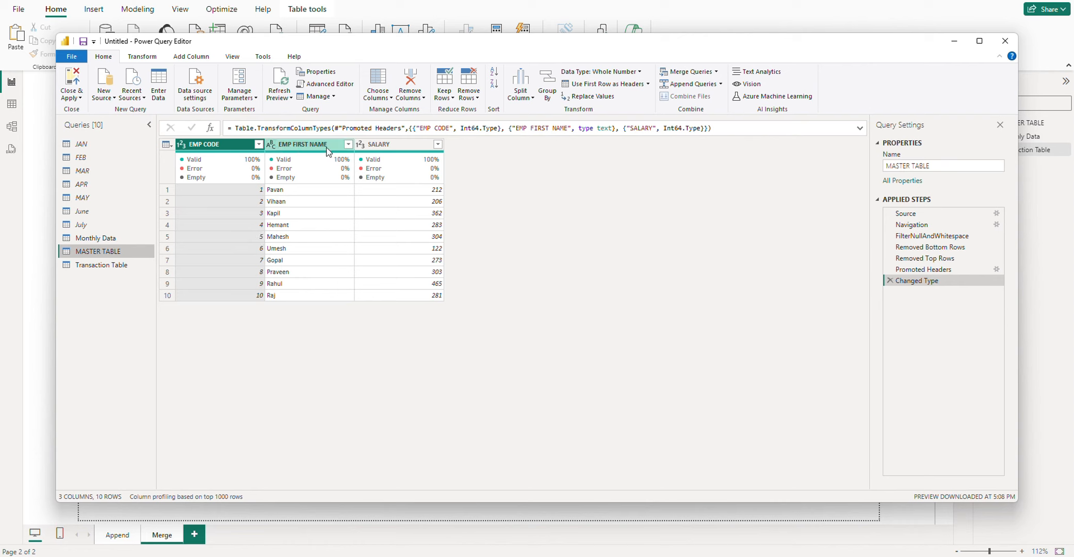
click(110, 266)
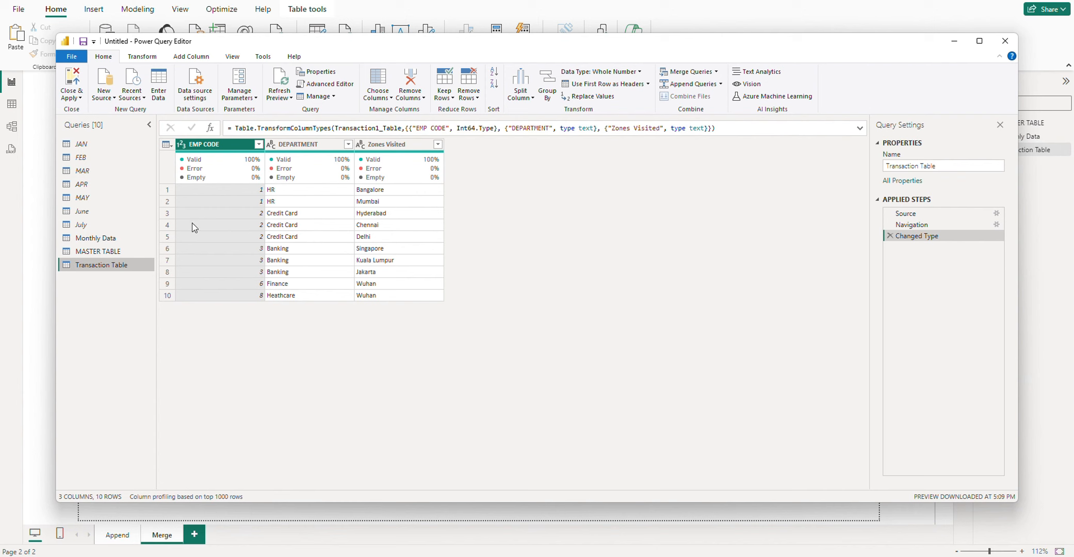
click(94, 252)
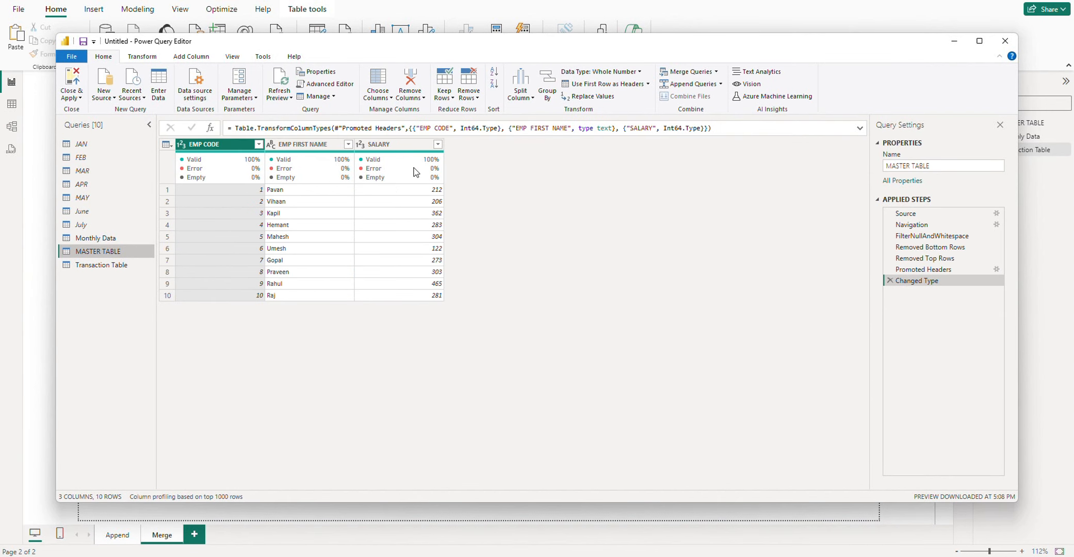
mouse_move(421, 192)
click(105, 268)
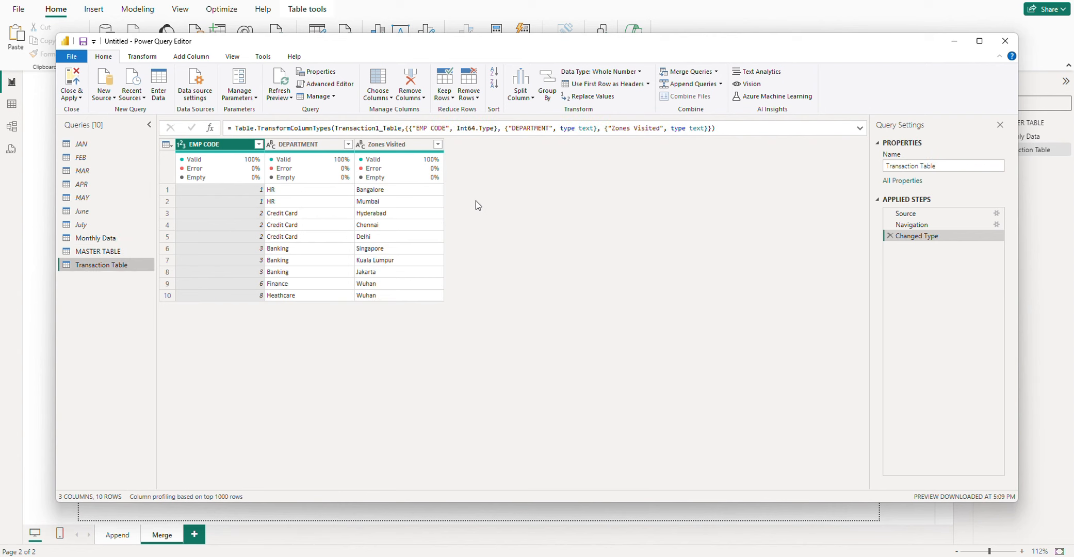
Step: Start a merge as a new query with Transaction Table as the first table and MASTER TABLE as the second
click(96, 253)
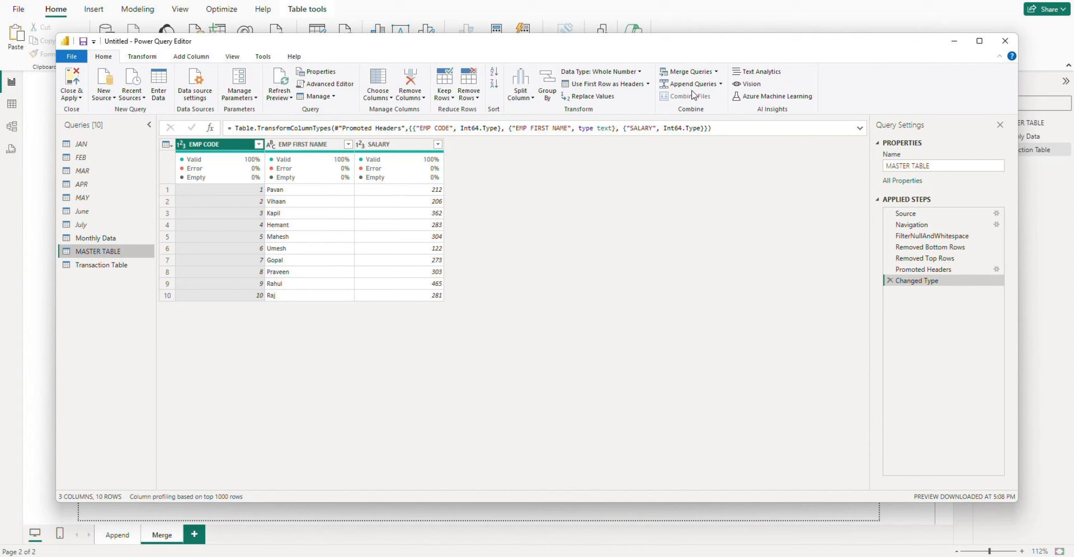
click(717, 73)
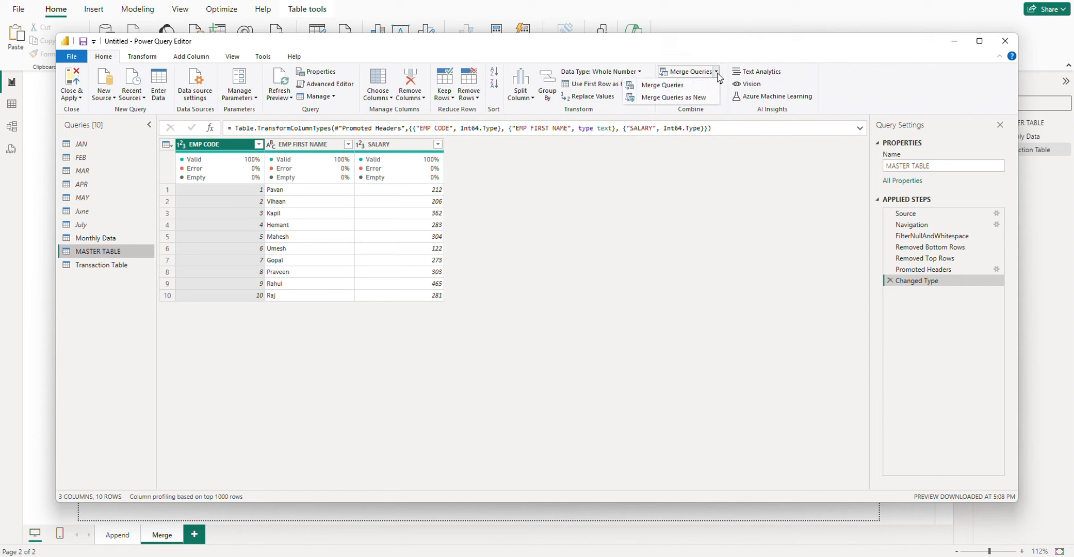
click(666, 98)
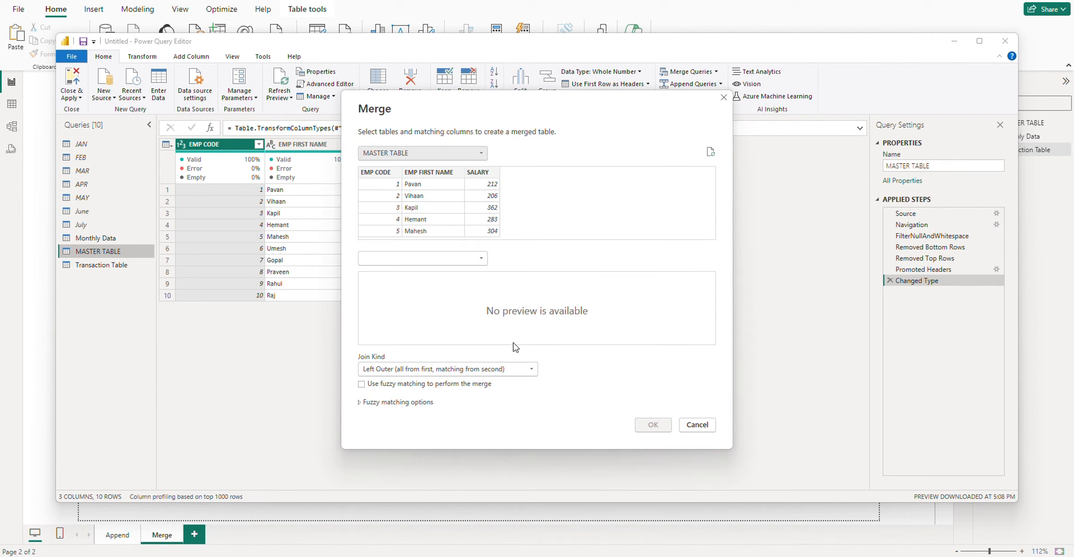
click(480, 154)
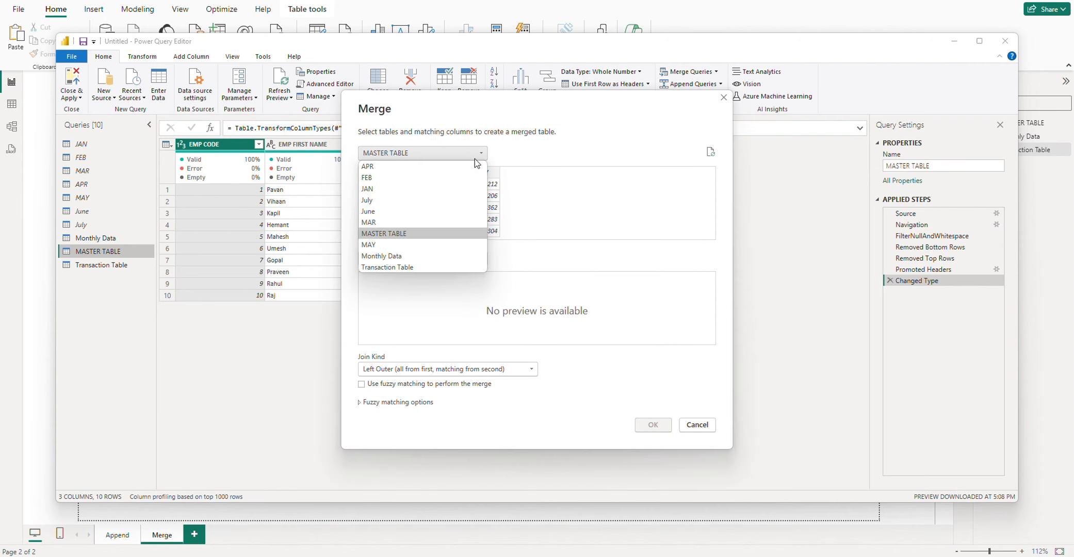
click(419, 267)
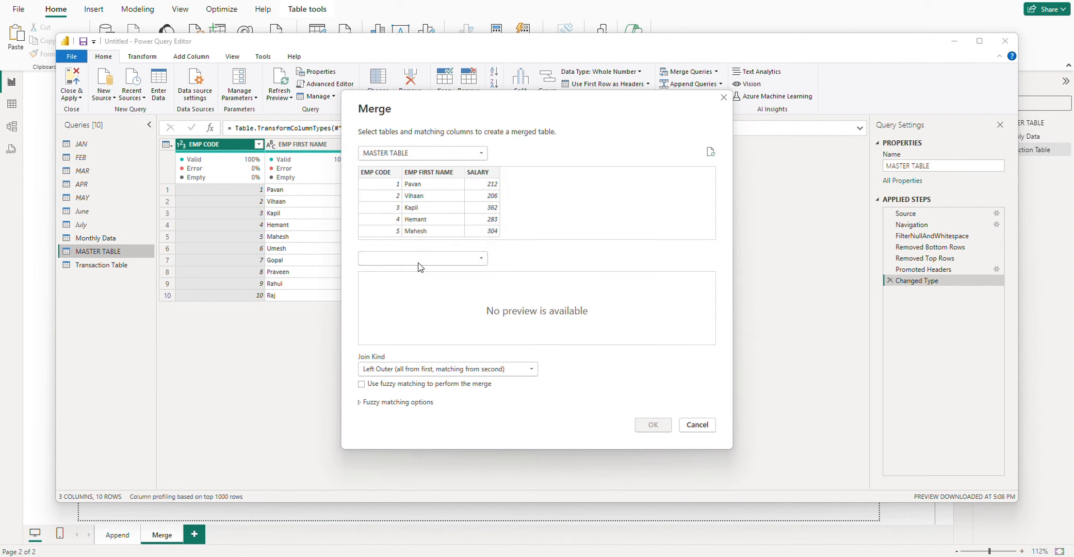
click(479, 258)
click(401, 339)
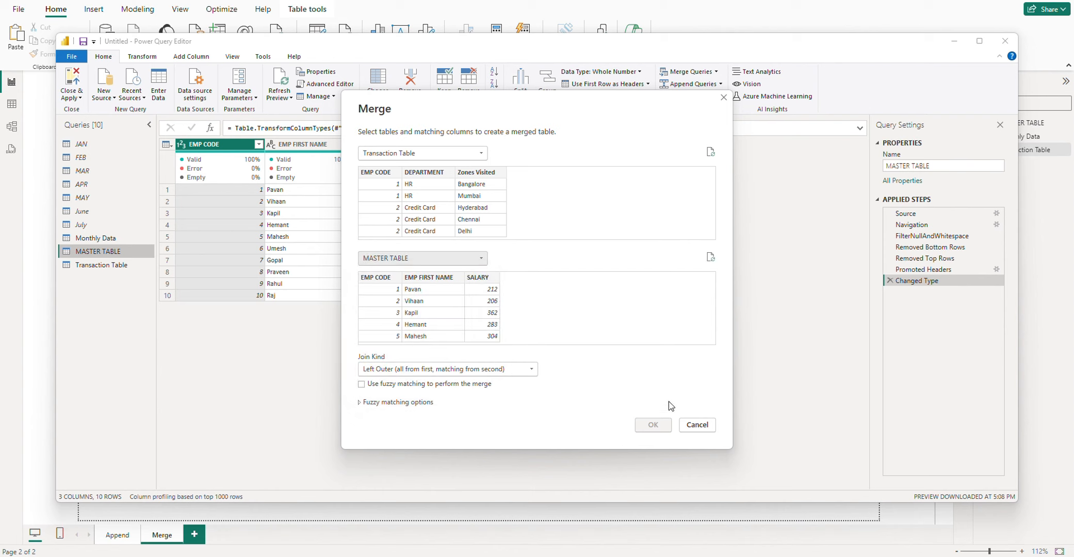
Step: Match both tables on EMP CODE with a Left Outer join and create the merged query
click(383, 176)
click(378, 282)
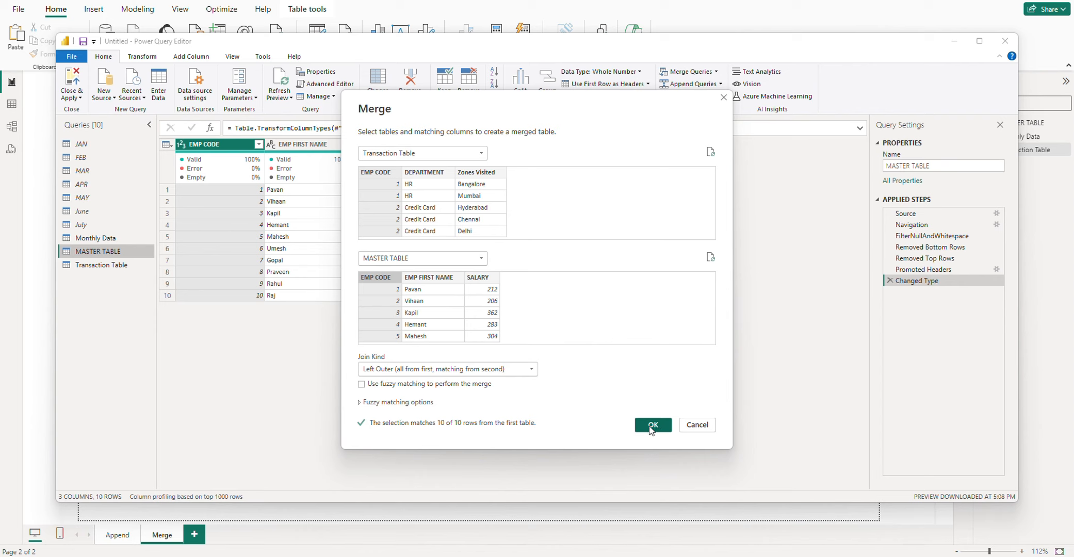
click(530, 370)
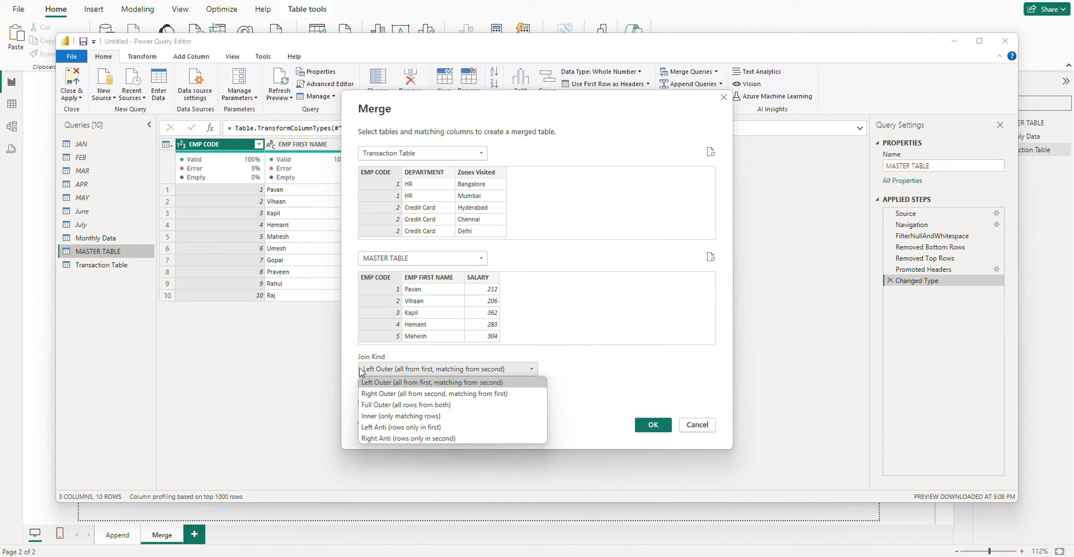
click(431, 387)
click(652, 424)
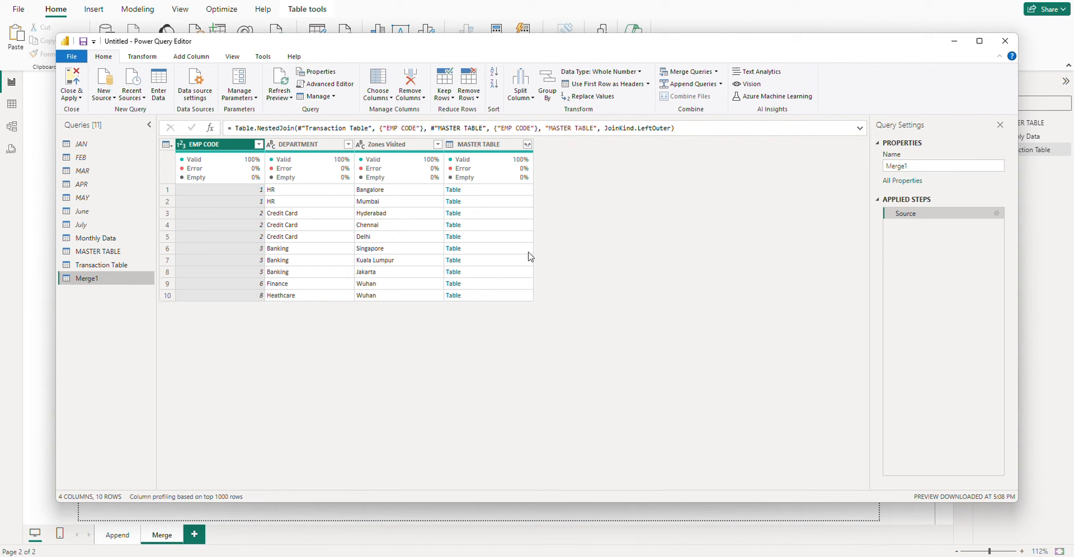
Step: Expand the MASTER TABLE column of the merged query to SALARY only, without the original column name as prefix
click(526, 146)
click(527, 146)
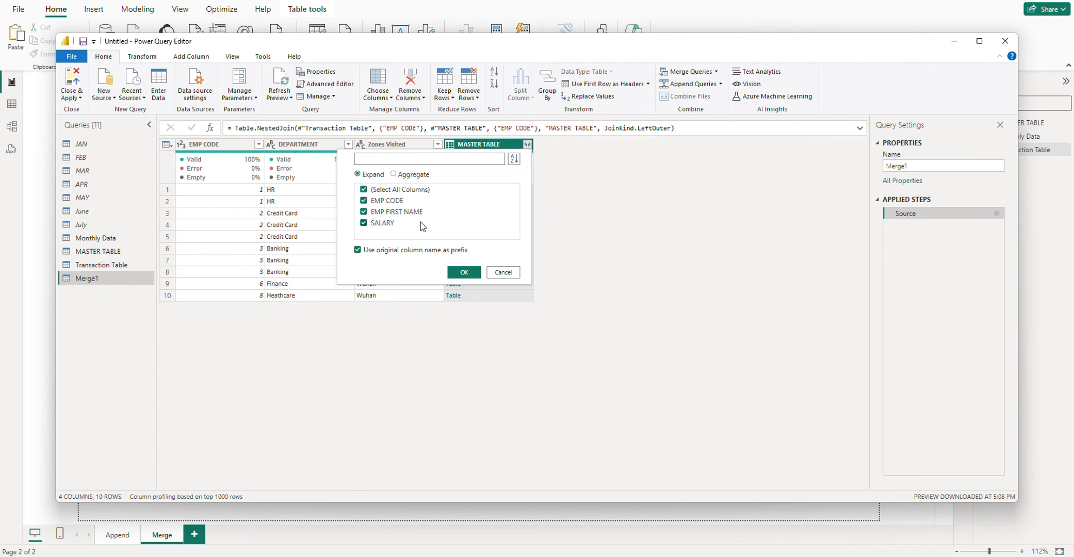
click(364, 201)
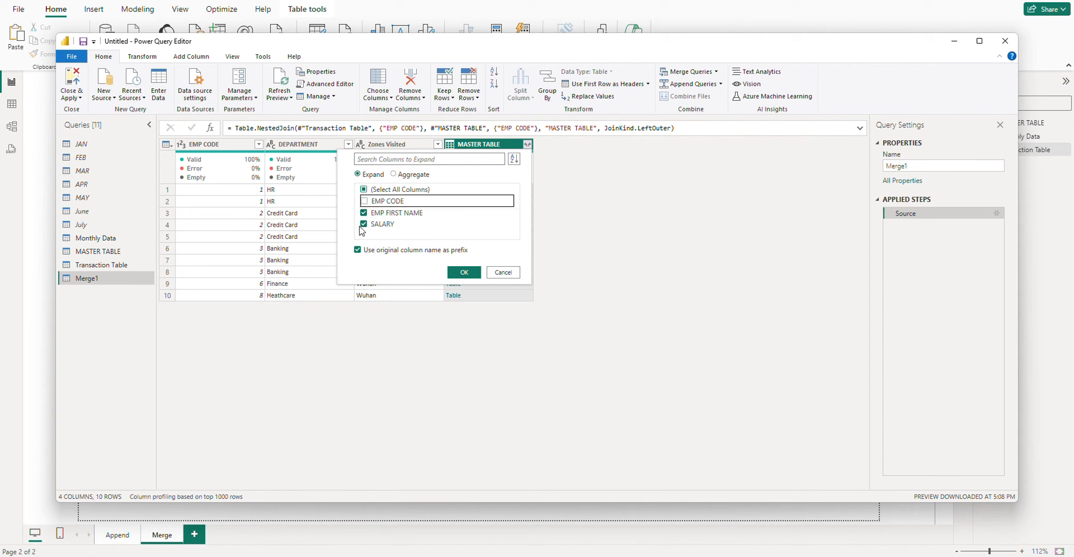
click(364, 213)
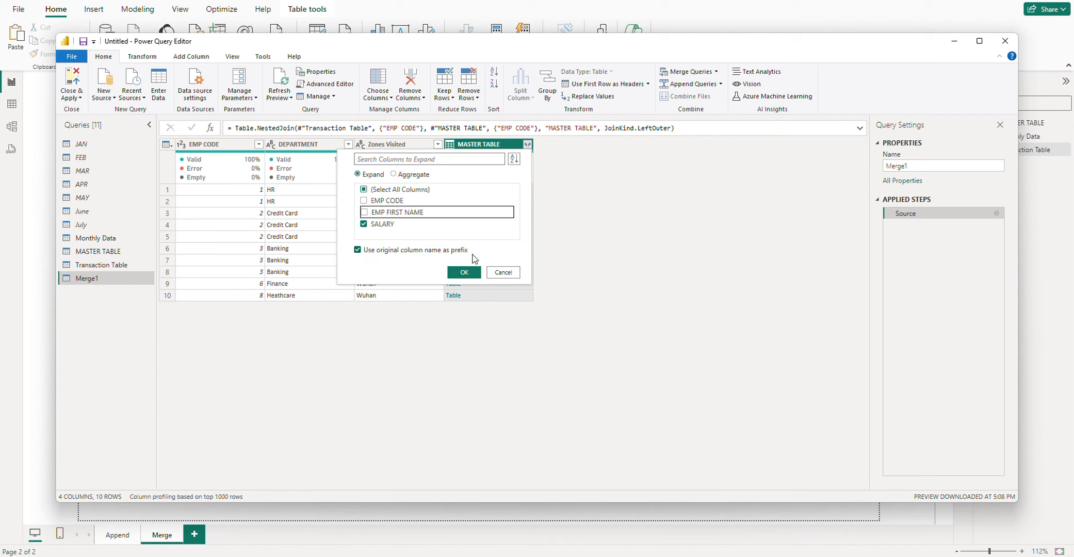
click(358, 251)
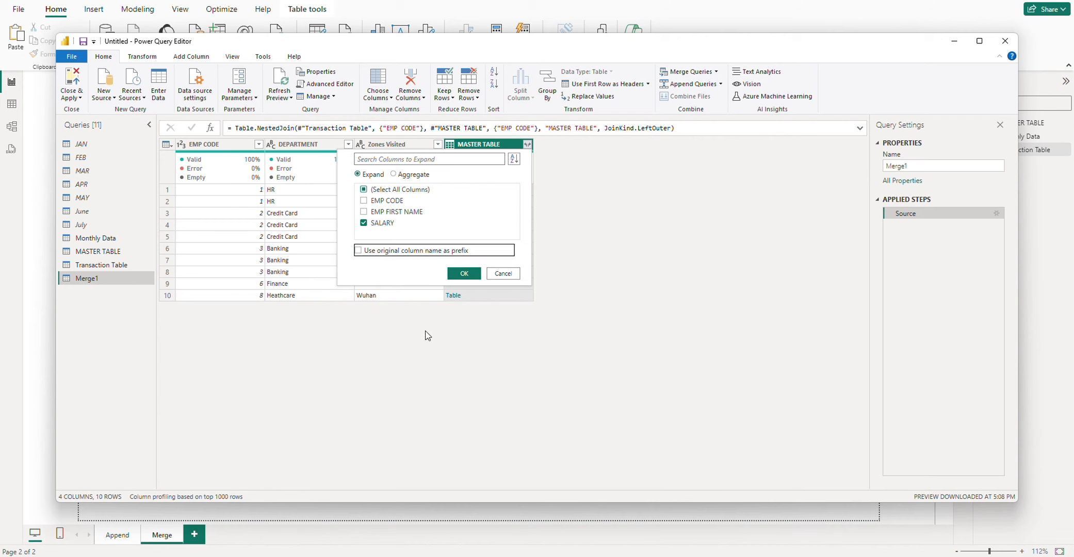
click(463, 273)
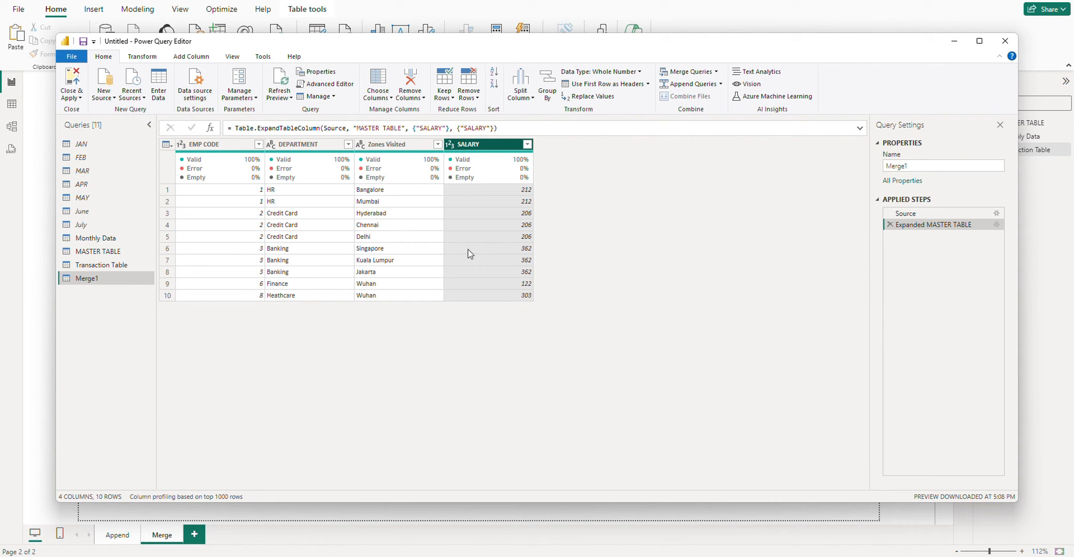
Step: Disable loading of the Transaction Table and MASTER TABLE queries into the report, accepting the possible data loss
right_click(106, 272)
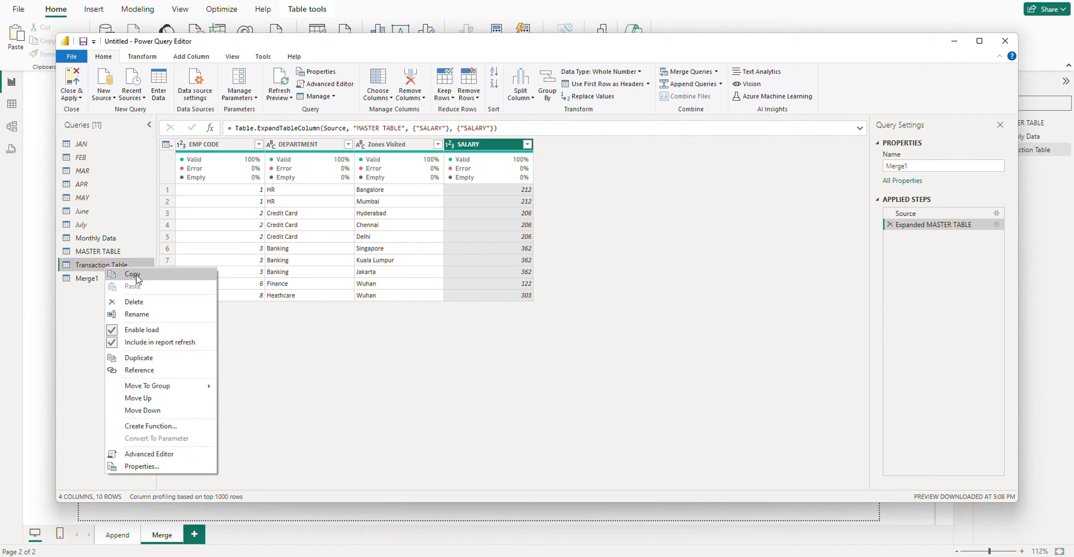
click(145, 330)
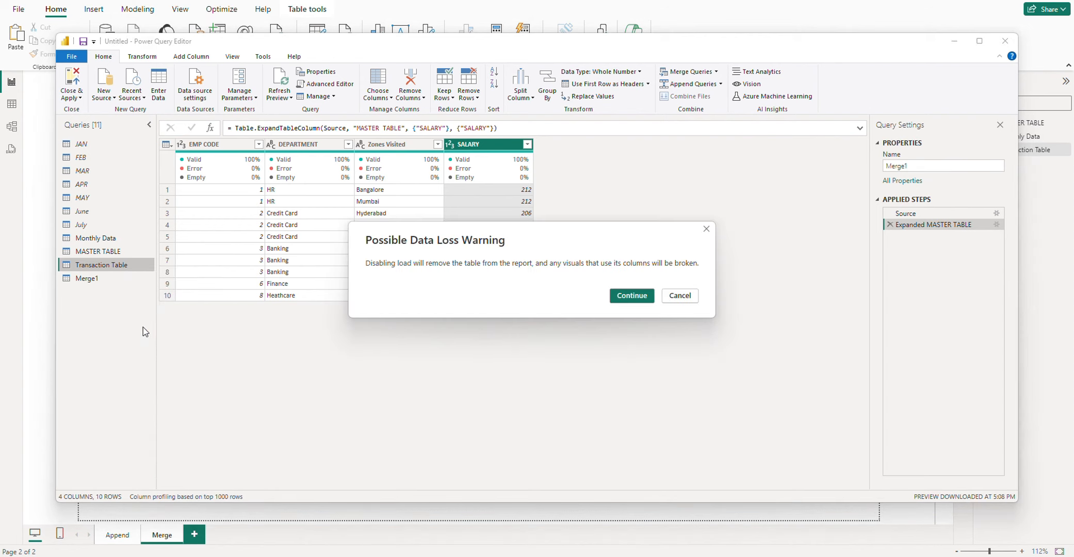
click(638, 297)
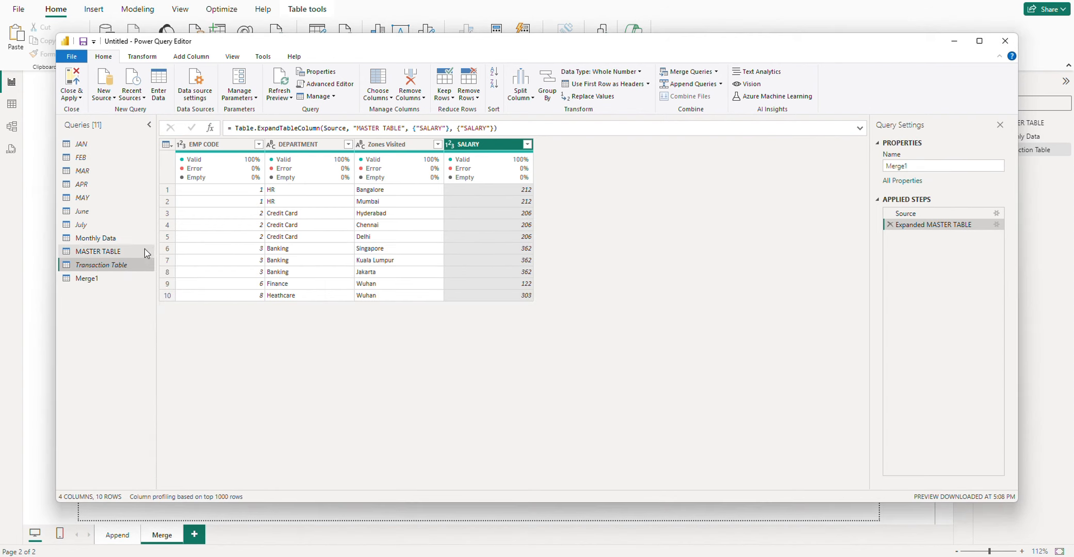
right_click(115, 254)
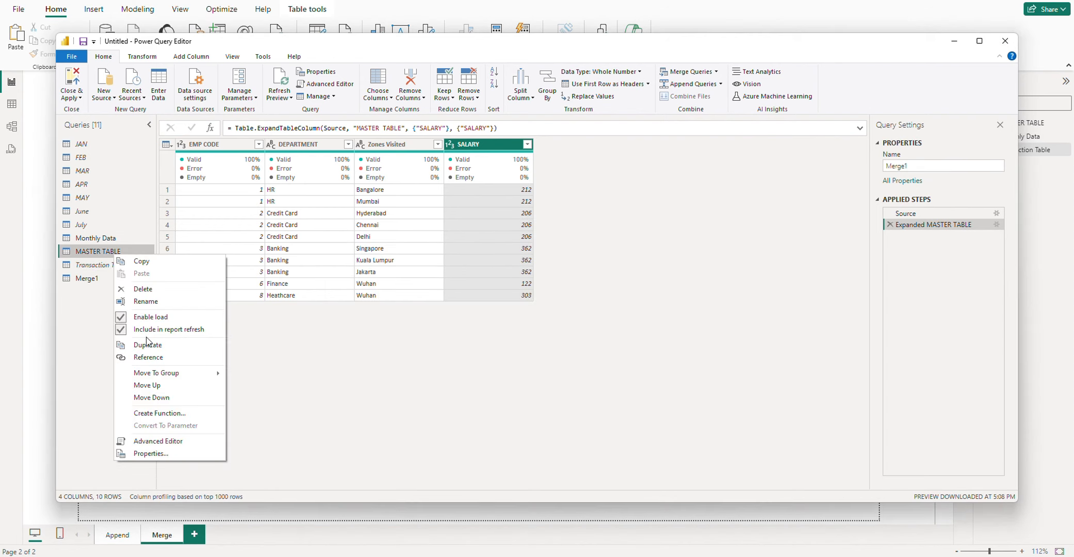
click(150, 317)
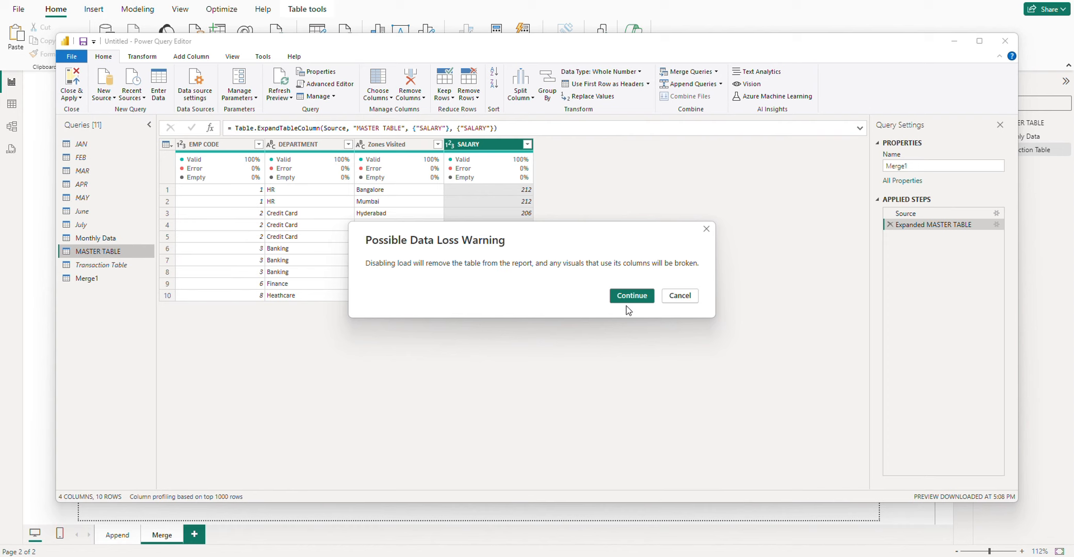
click(627, 301)
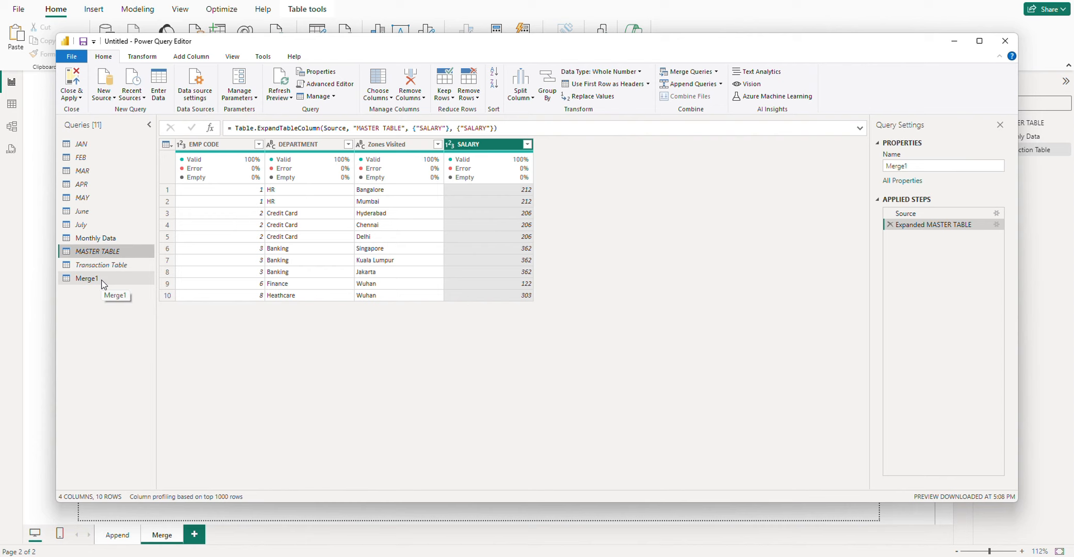
Step: Rename the merged query as Merge data and apply the query changes to the report
double_click(897, 166)
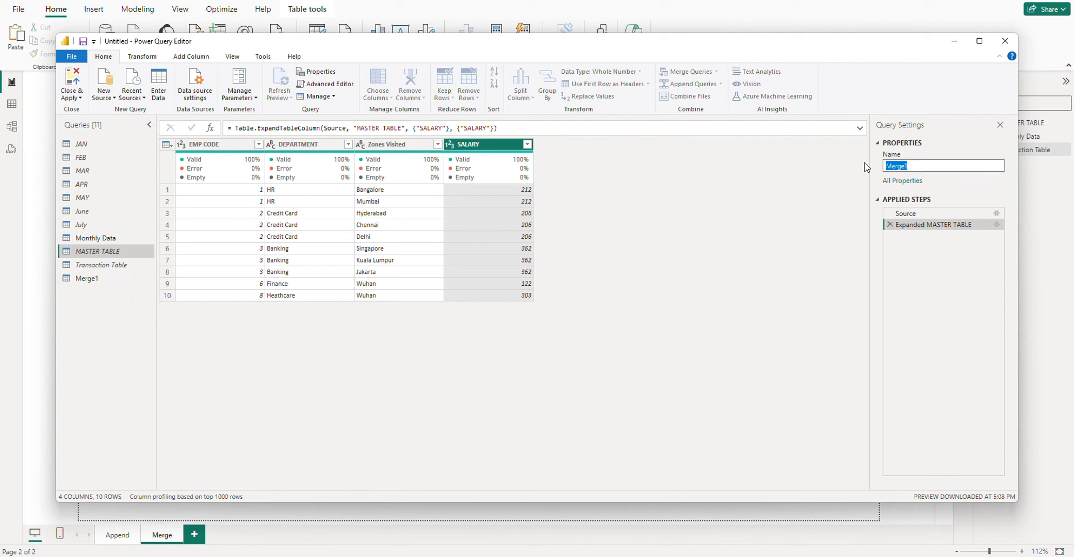
text(M)
key(Return)
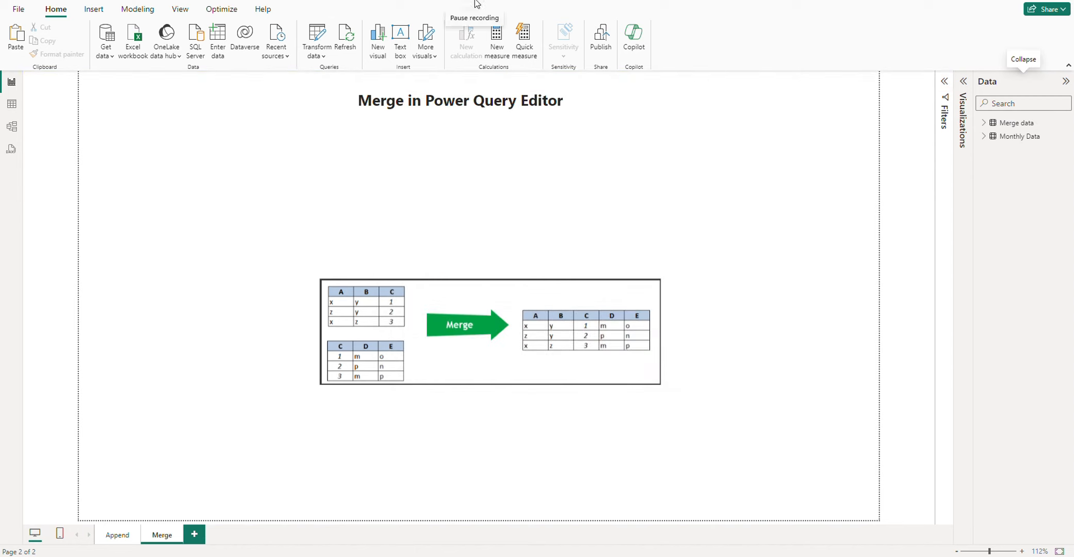
Step: Review the loaded rows of the Merge data and Monthly Data tables in the table view
click(11, 104)
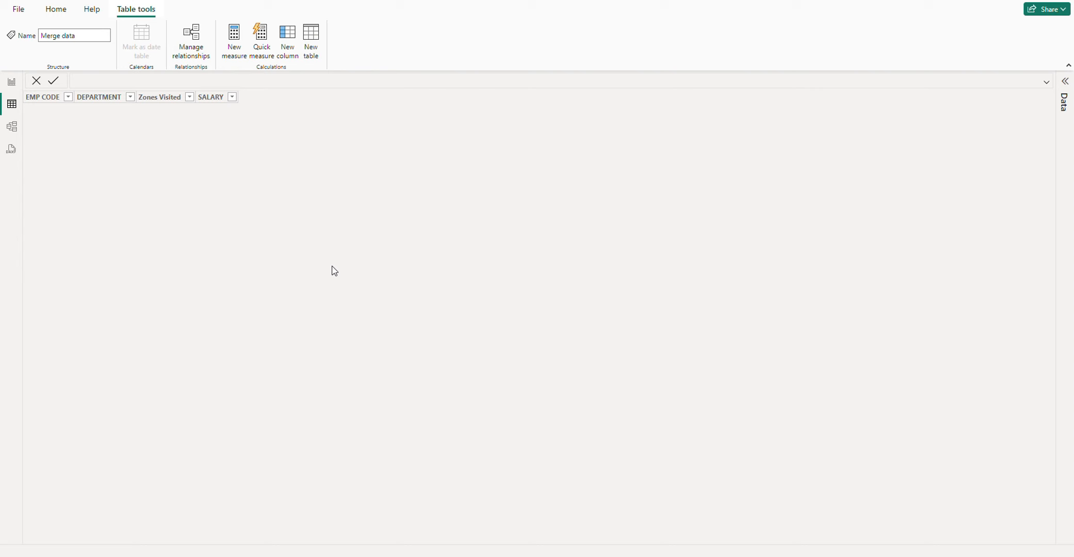
click(1065, 81)
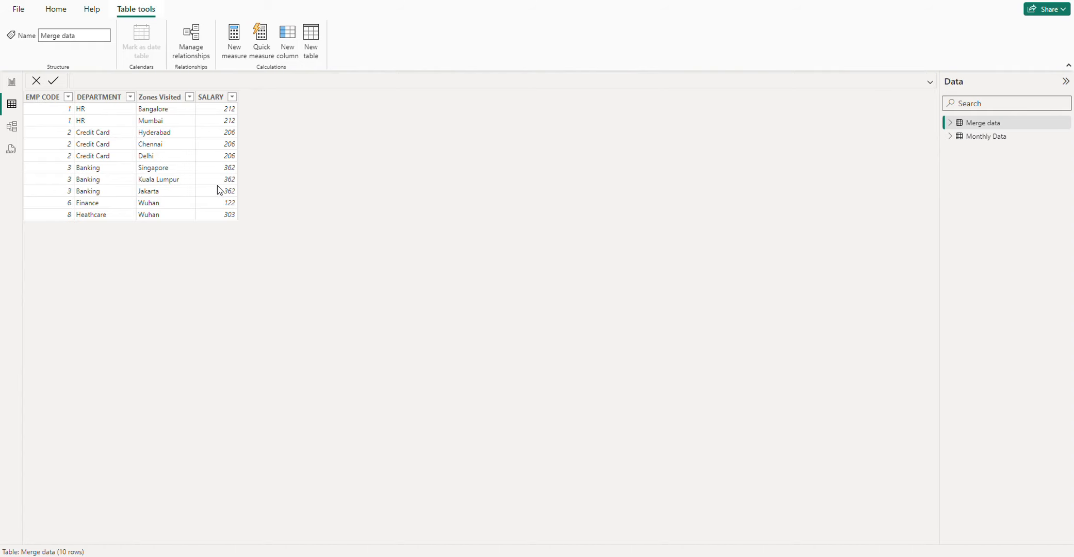
click(982, 136)
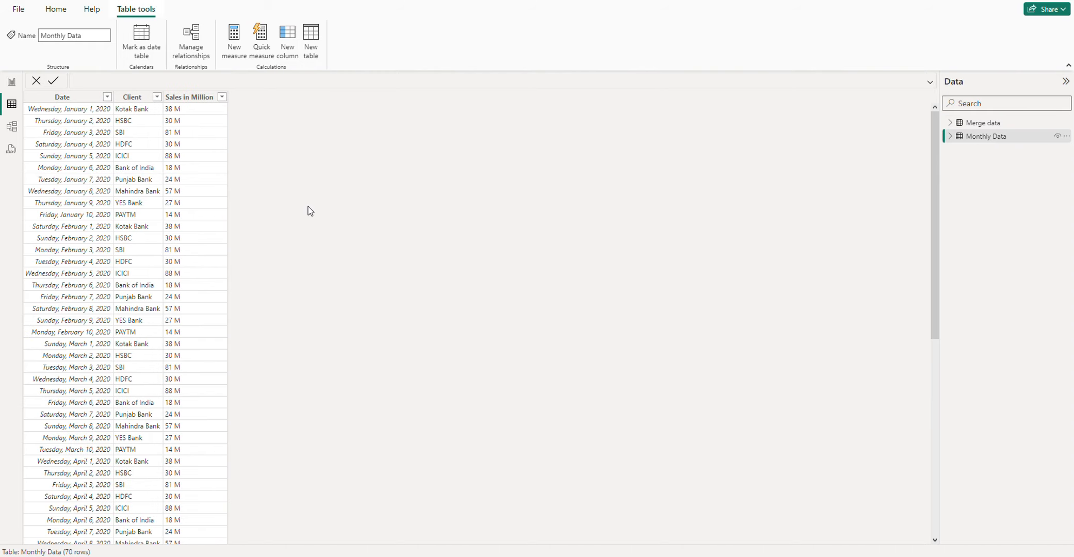
scroll(180, 237, down, 2)
scroll(180, 237, down, 2)
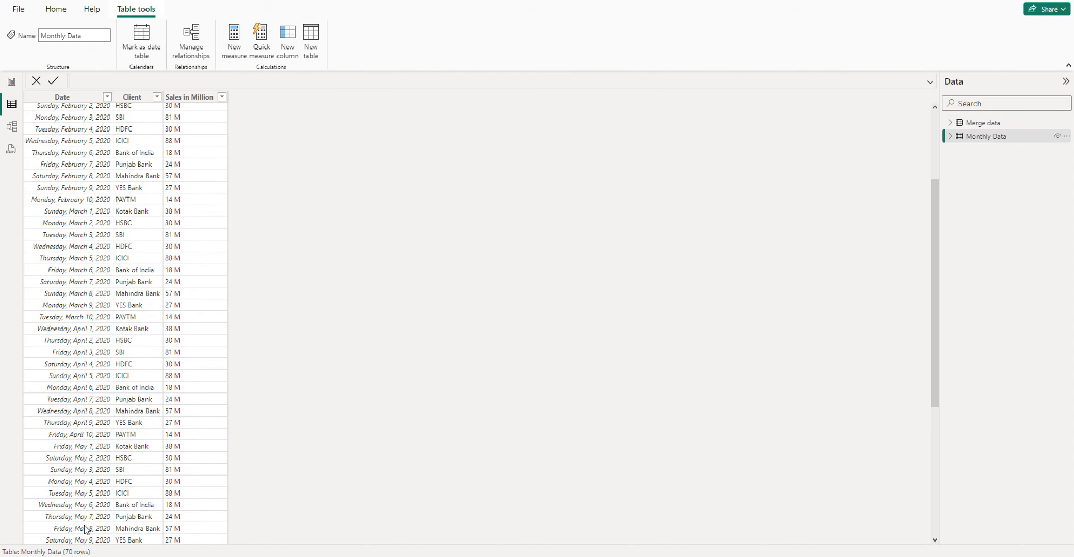
scroll(175, 355, up, 4)
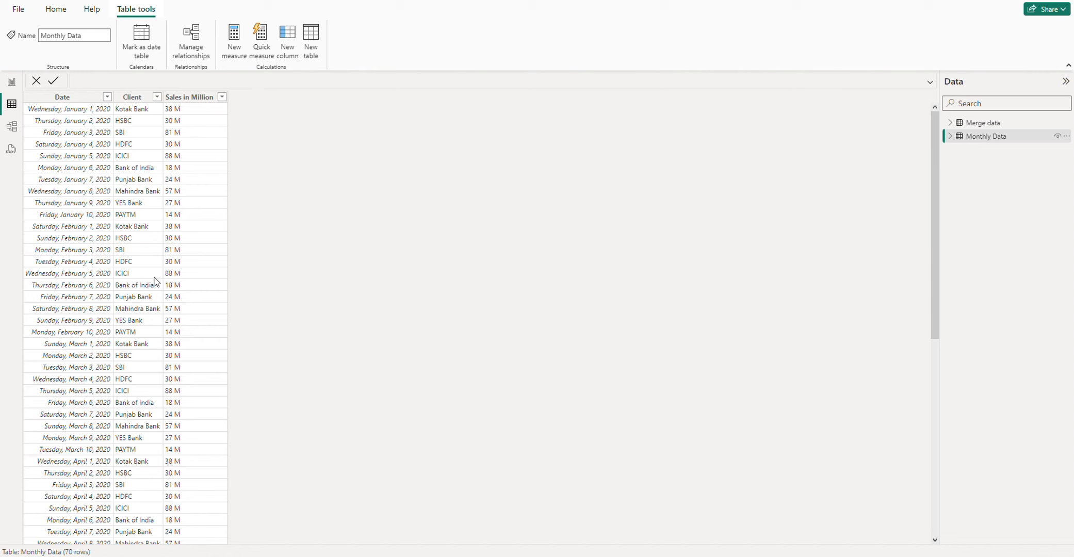